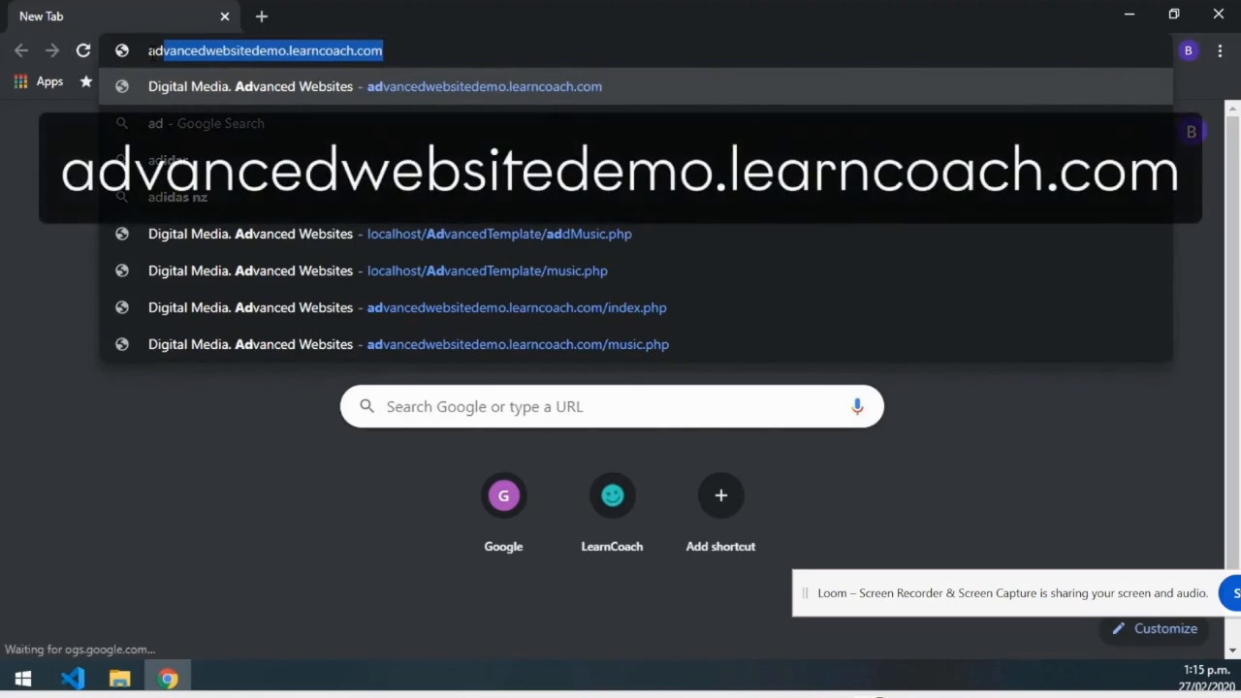
Load advancedwebsitedemo.learncoach.com in Chrome to reach the course instructions page.
text(bsit)
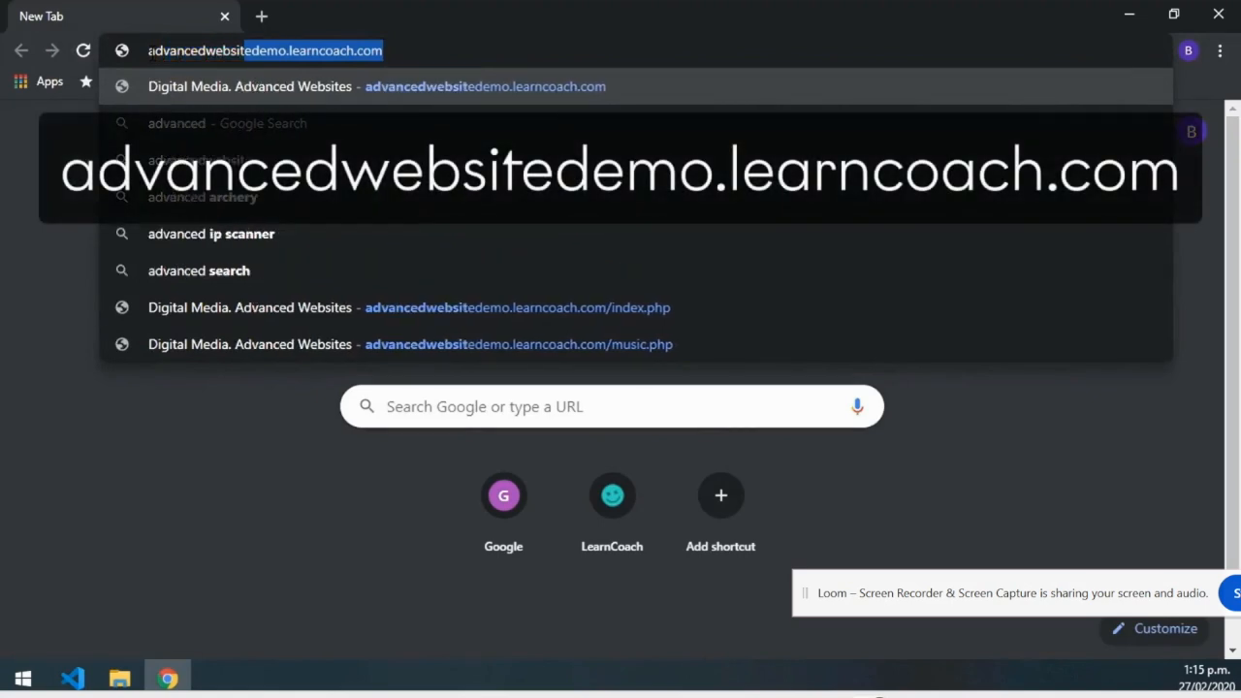
text(edemo.learncoach.com)
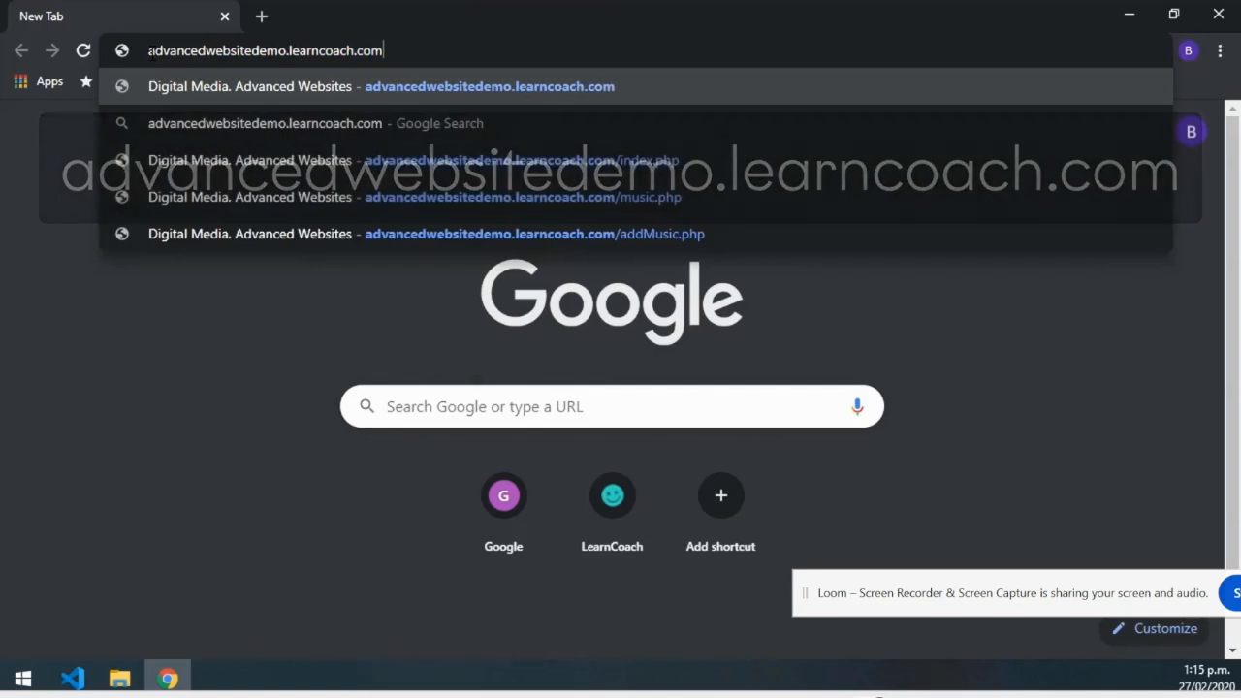
key(Return)
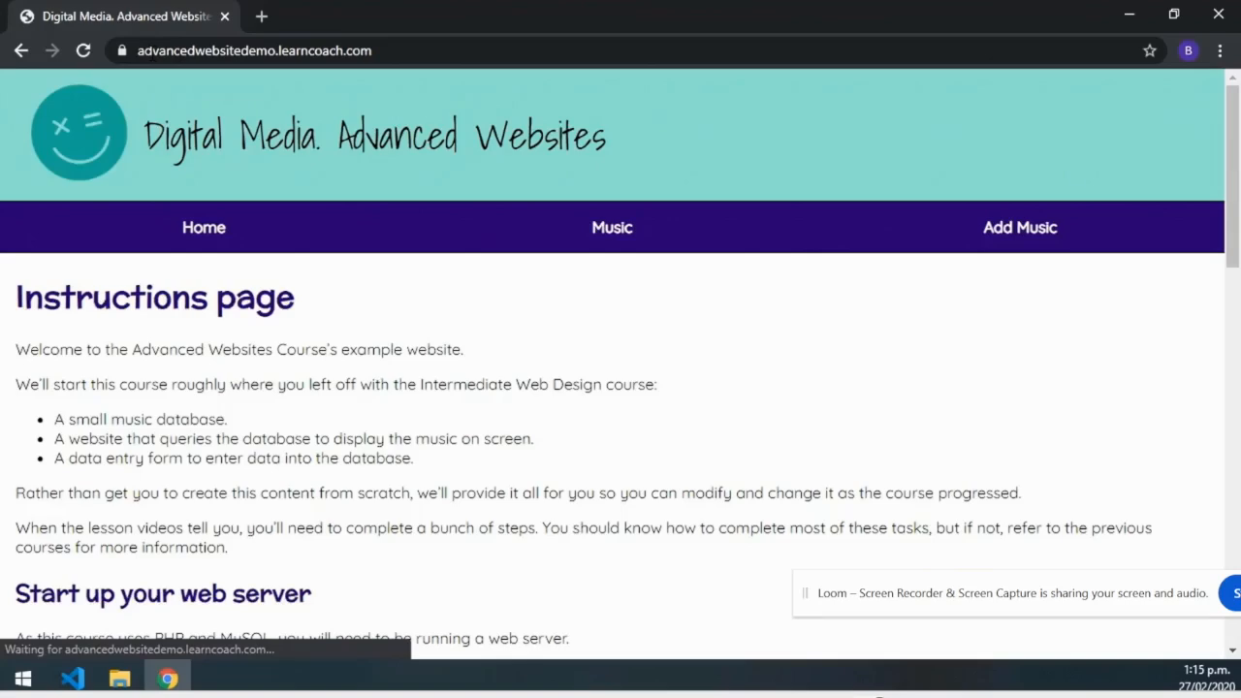
Download the Site Template advancedtemplate.zip and show it in the Downloads folder.
scroll(620, 356, down, 15)
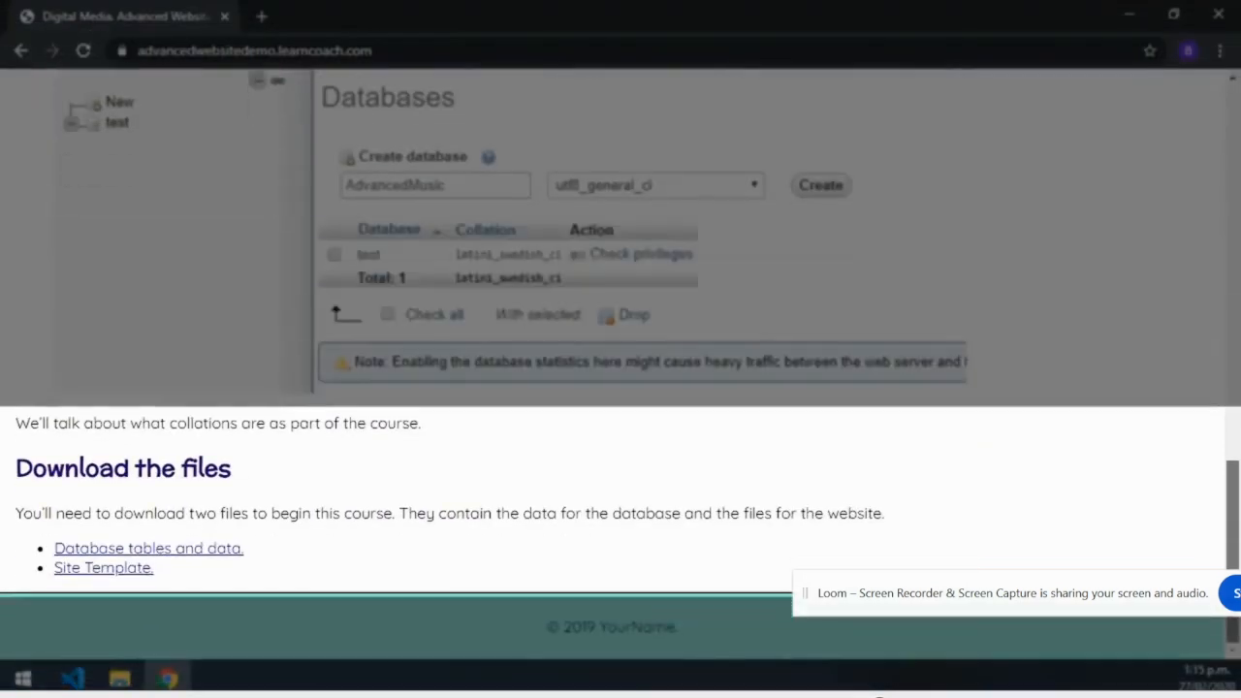
click(116, 572)
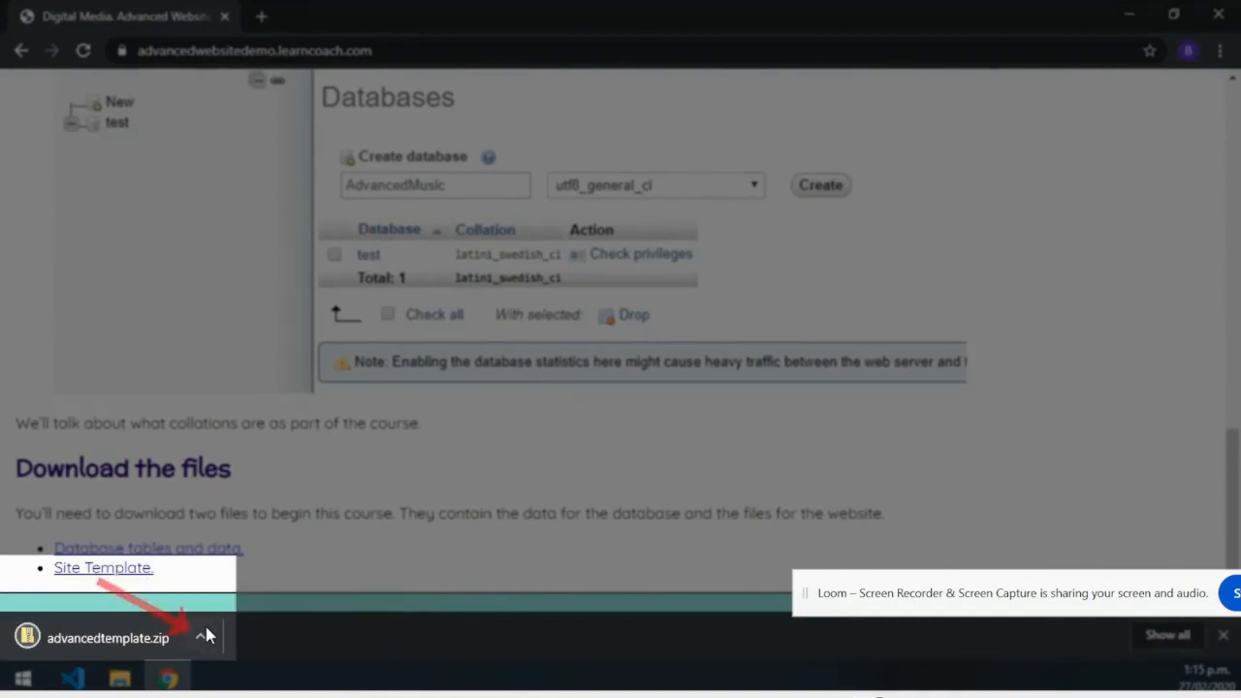
click(202, 635)
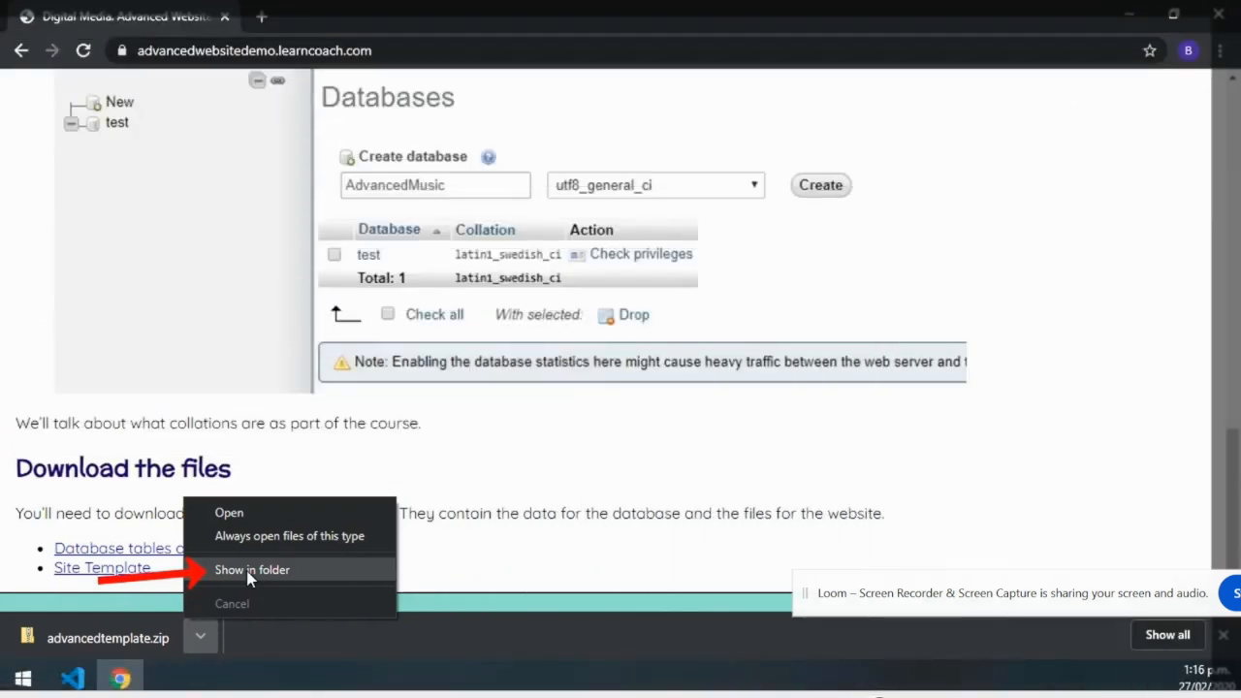
click(249, 572)
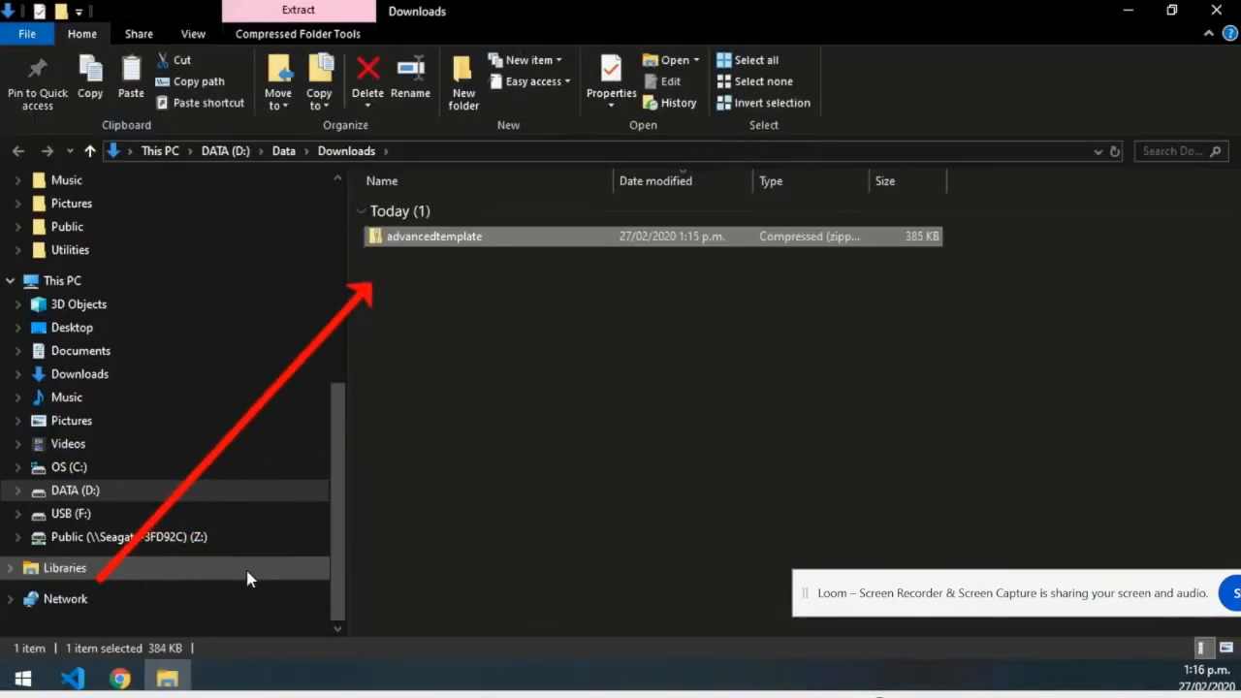
Open advancedtemplate.zip and copy all of its template files and folders.
double_click(429, 237)
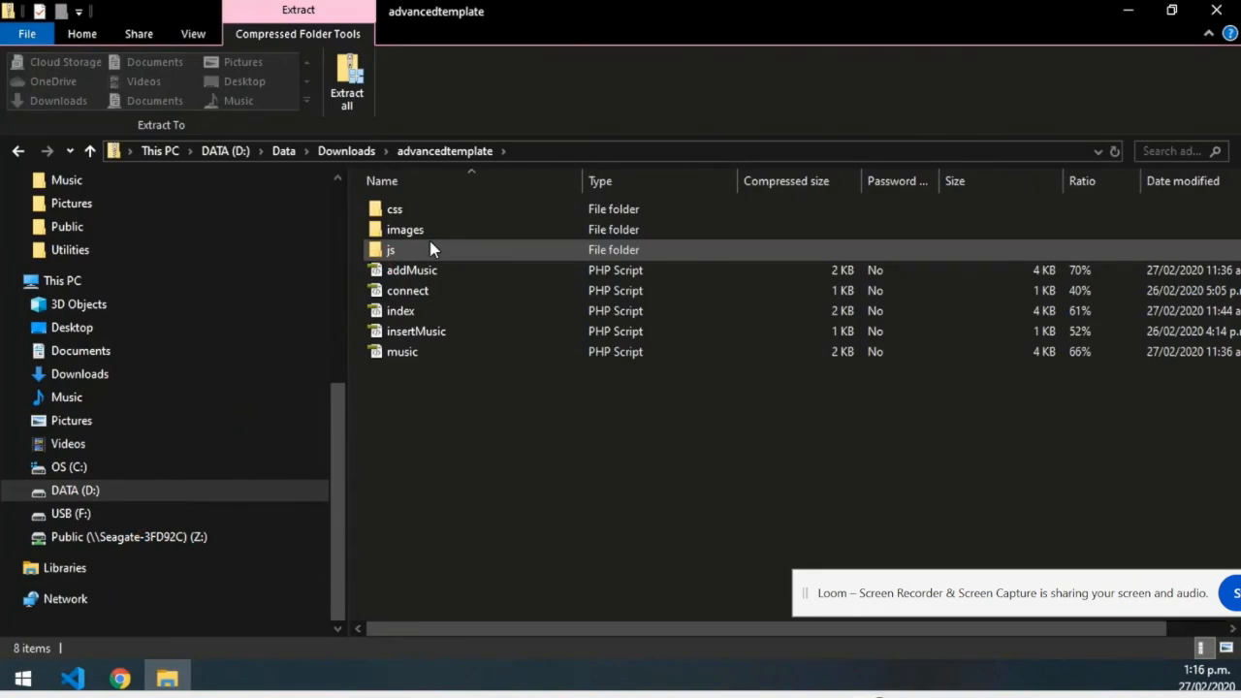
drag(546, 427, 378, 208)
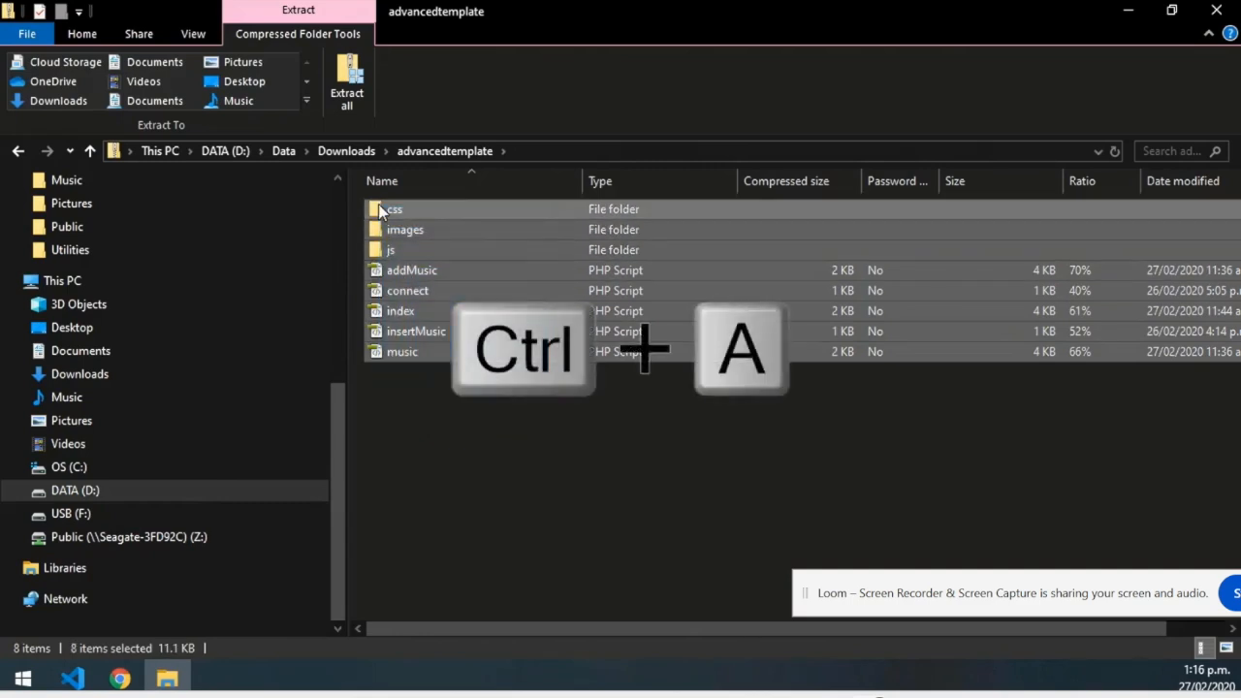
key(ctrl+c)
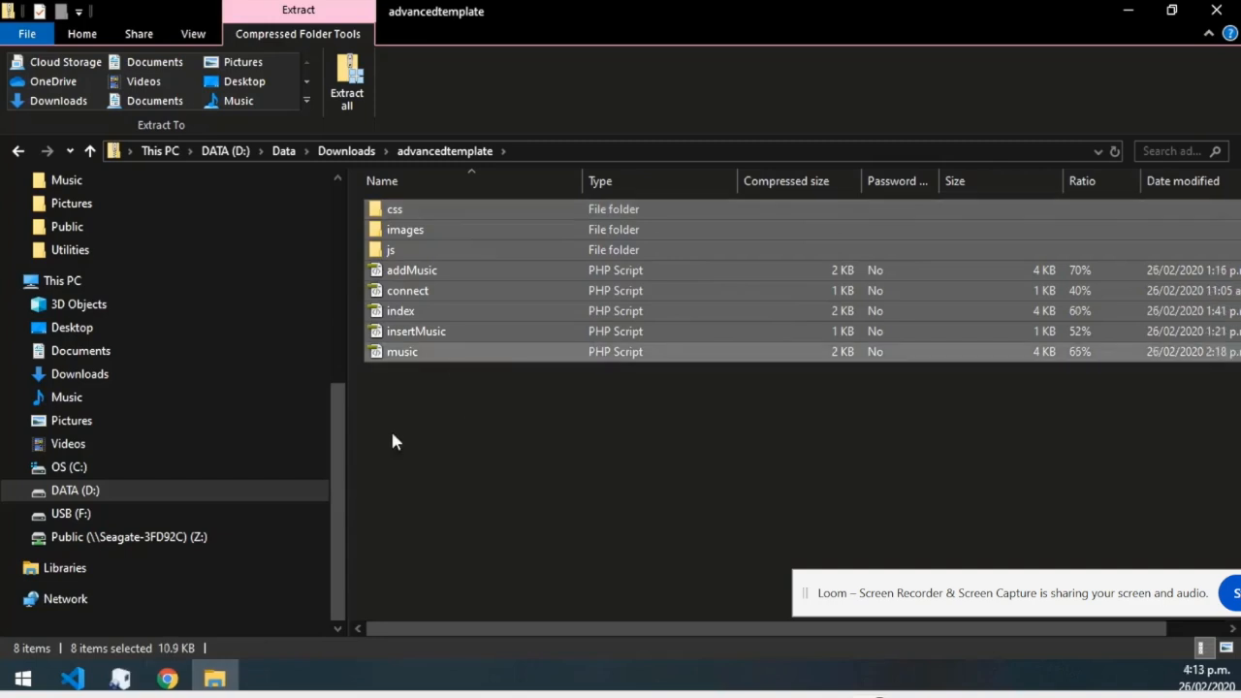
Go to the root folder in usbwebserver on the USB (F:) drive.
click(73, 515)
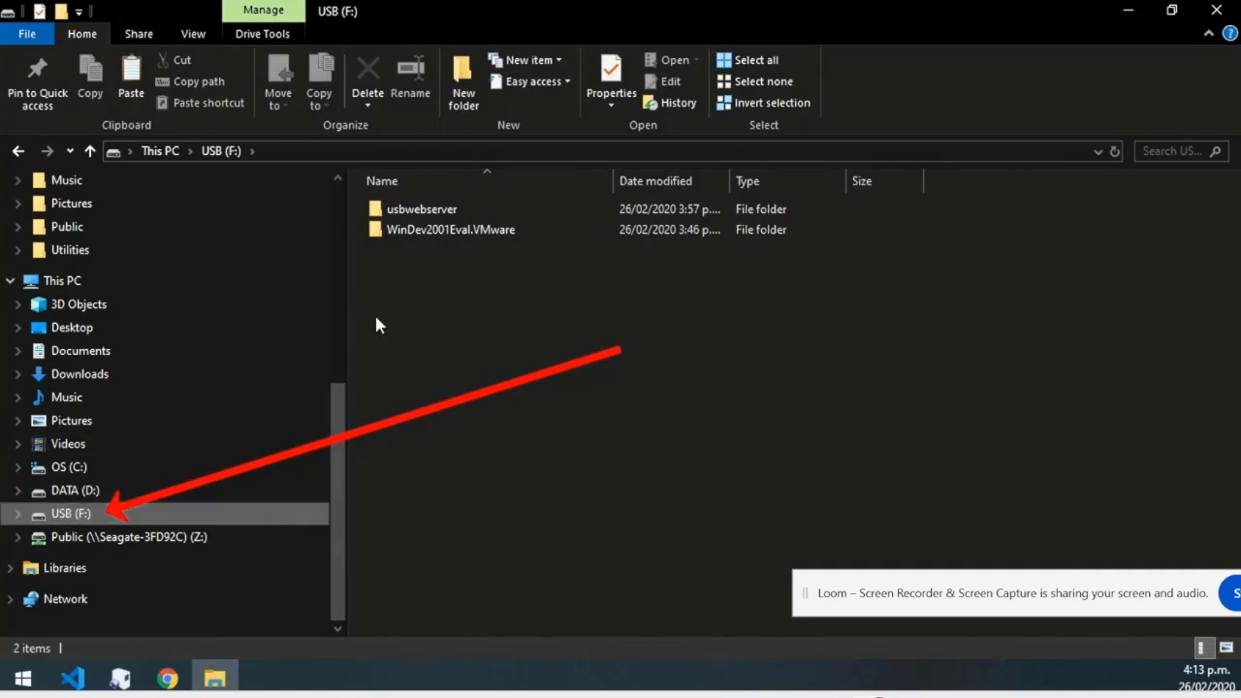
double_click(408, 210)
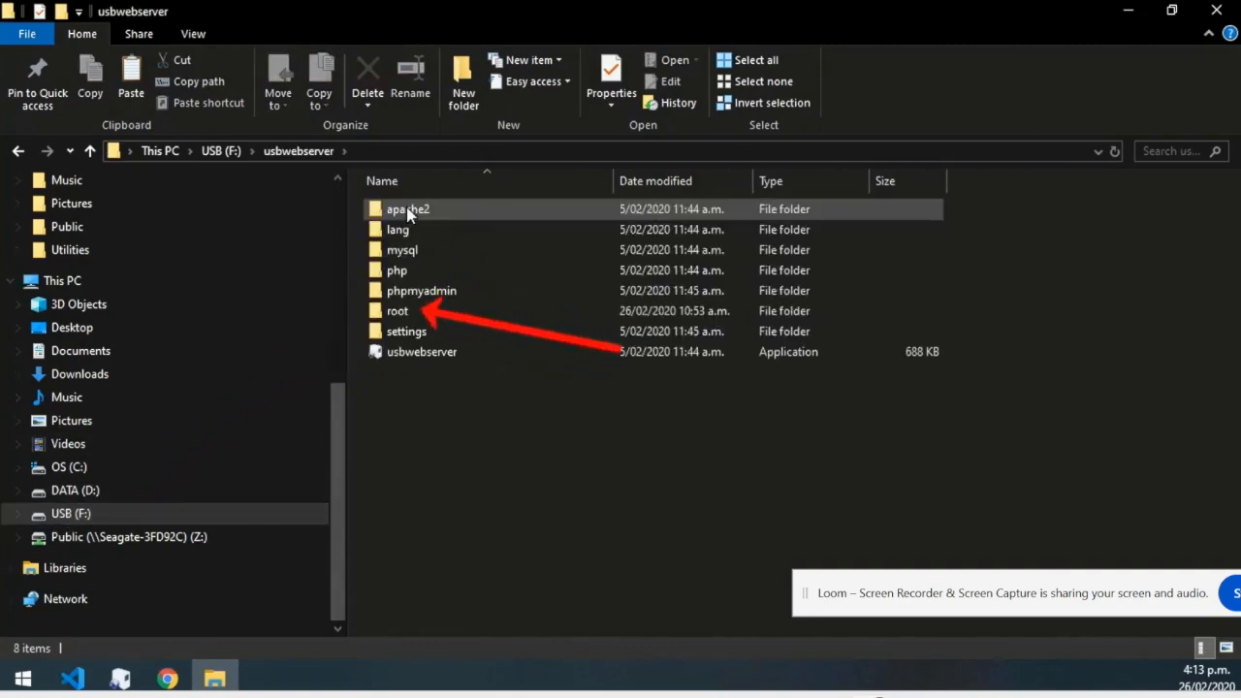
double_click(400, 311)
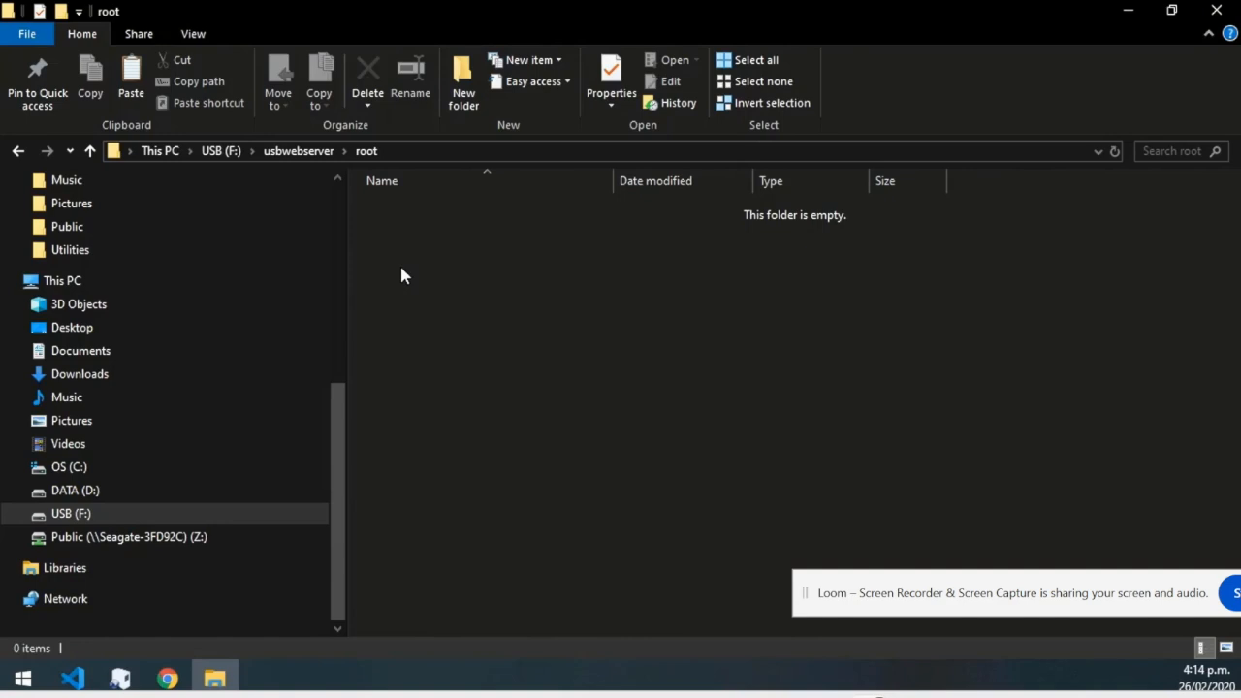
Create a new folder named AdvancedMusic in root, open it, and paste the template files.
right_click(404, 276)
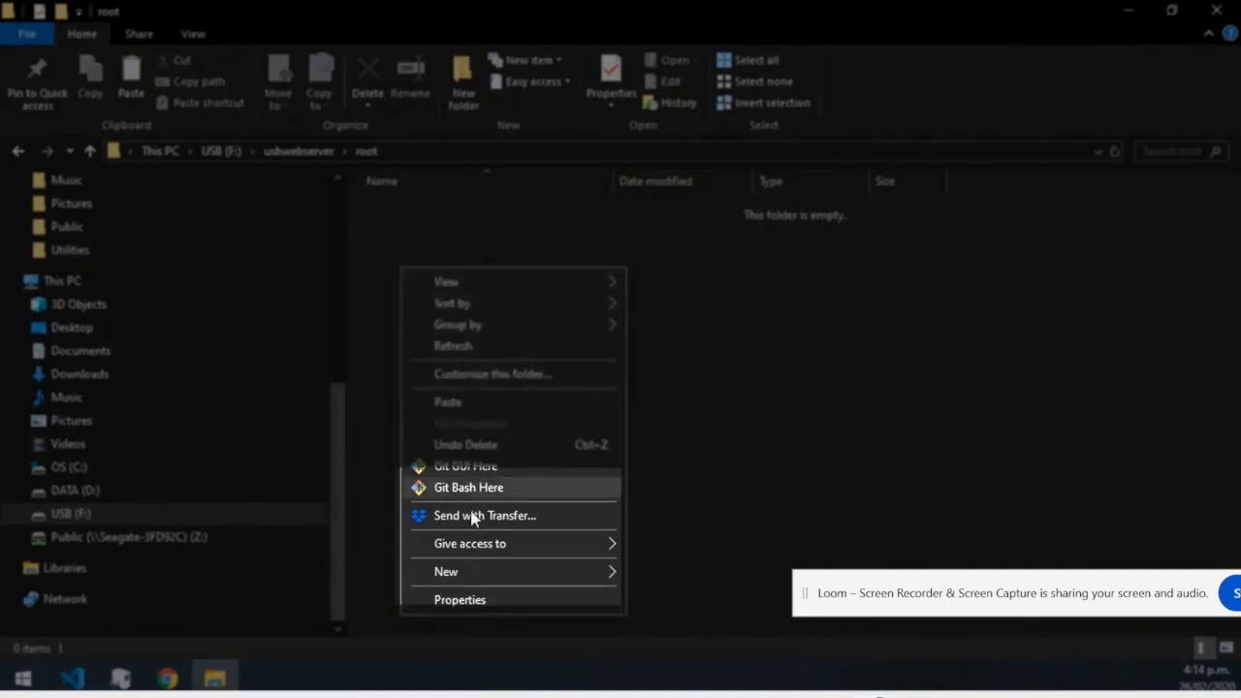
mouse_move(465, 568)
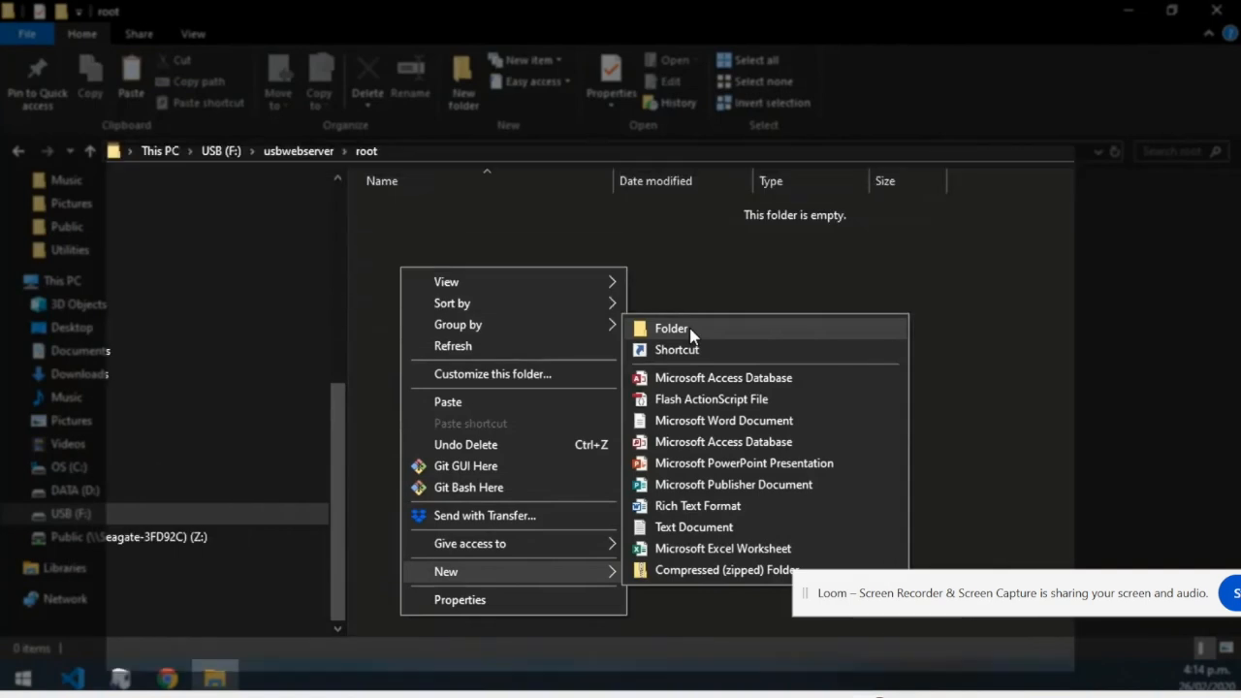
click(690, 330)
text(AdvancedMusic)
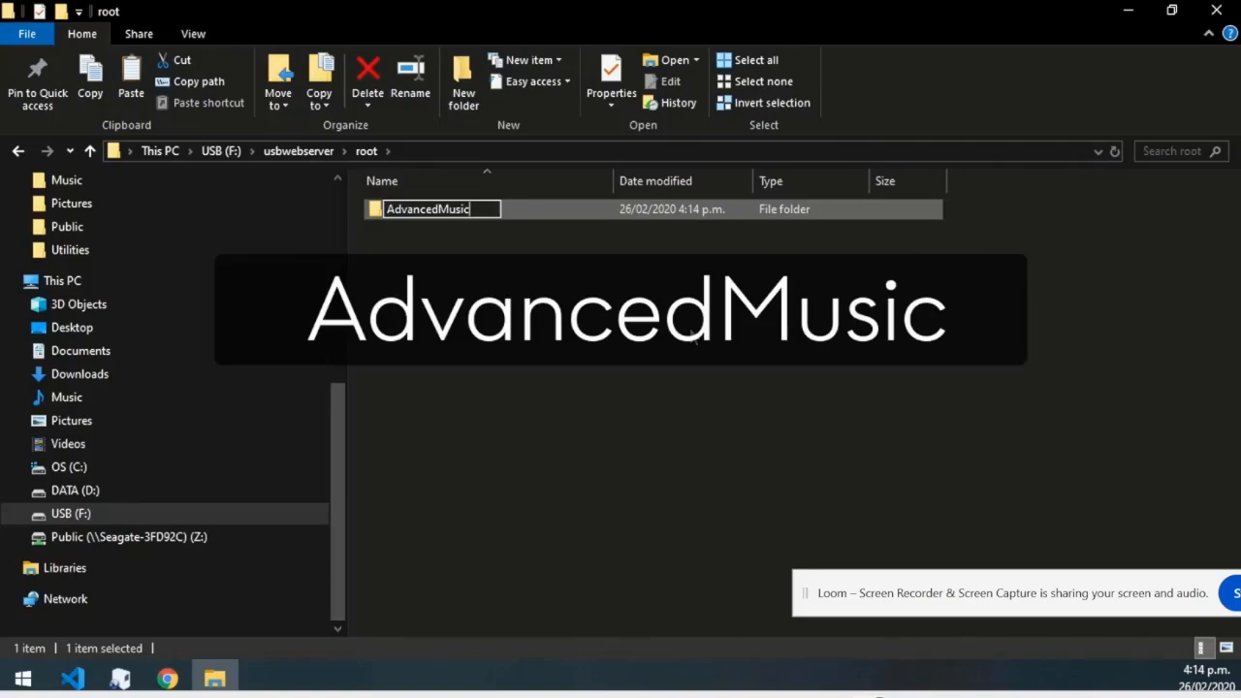
key(Return)
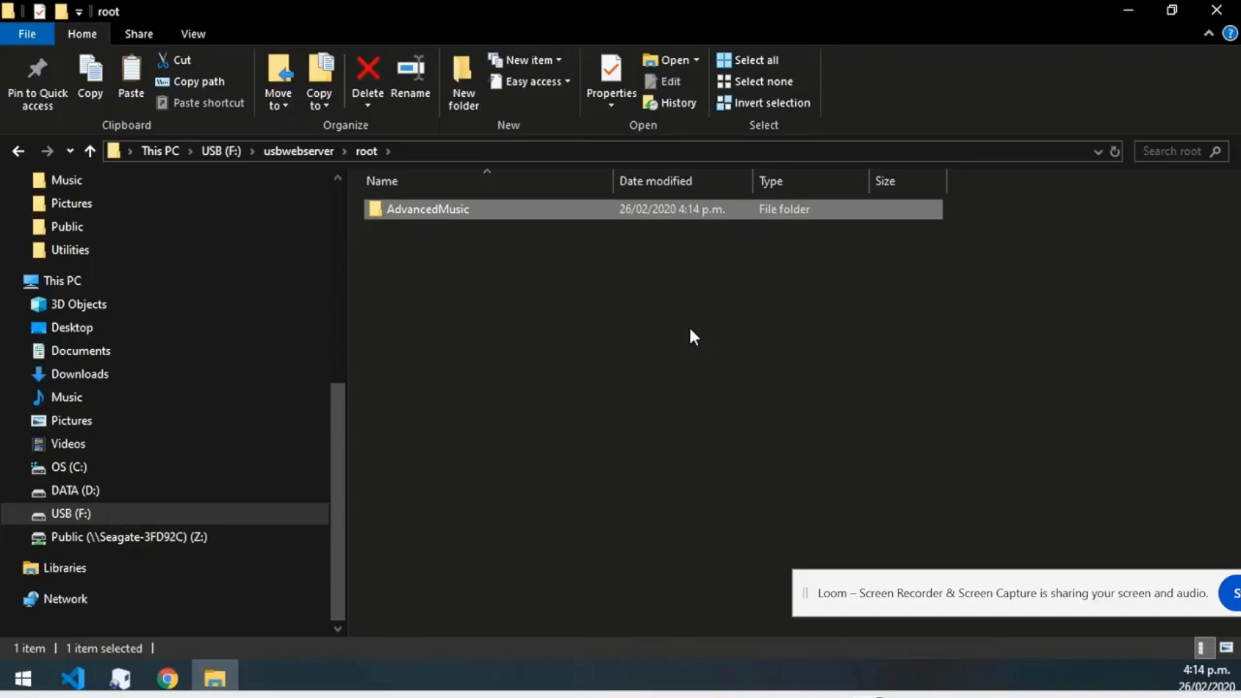
double_click(462, 210)
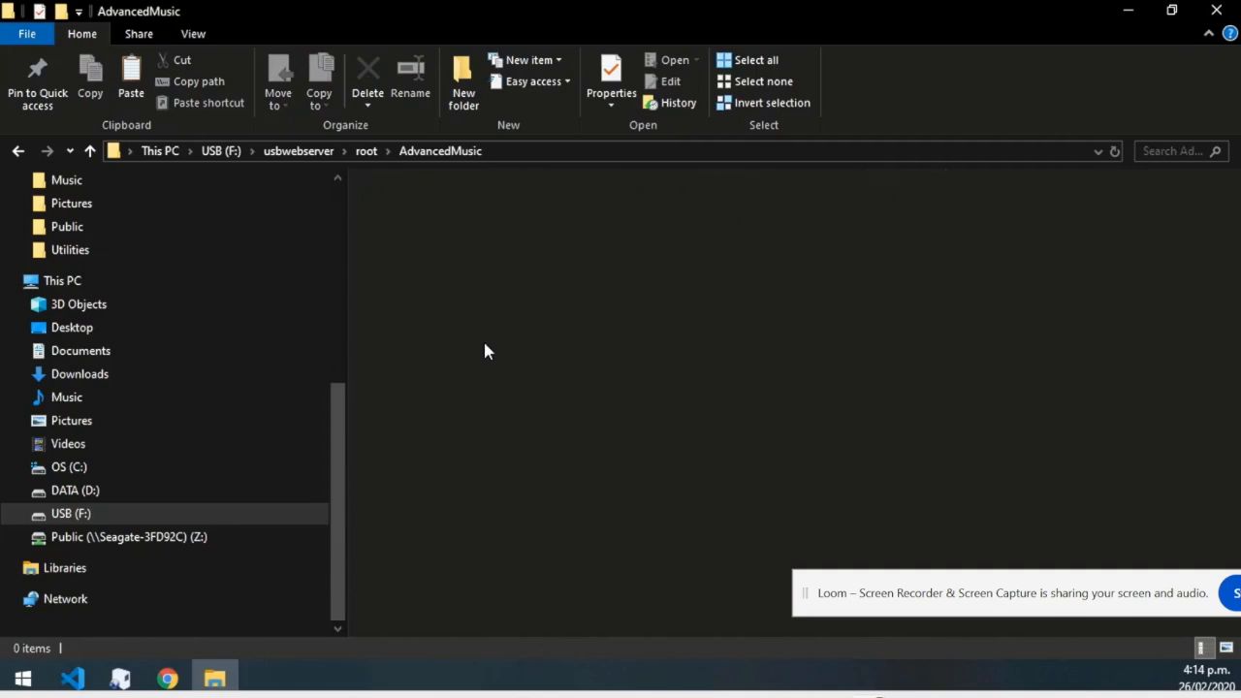
key(ctrl+v)
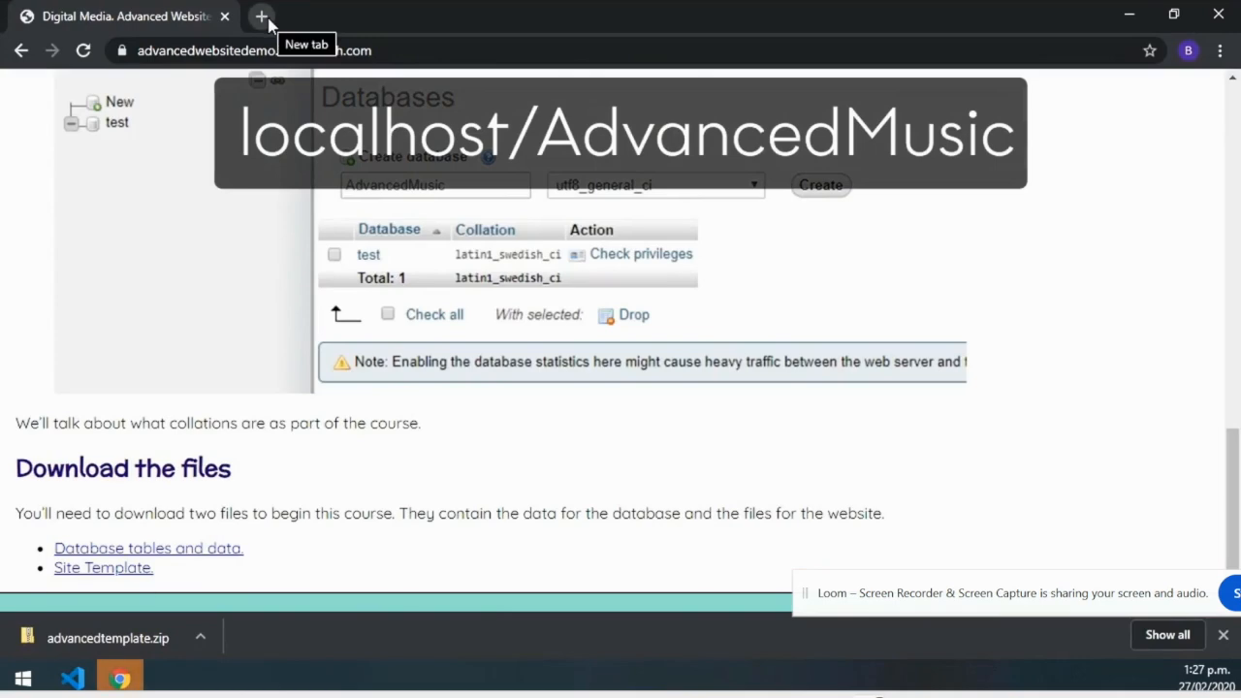
Open localhost/AdvancedMusic in a new tab, view its Music list, then return to the course tab.
click(267, 20)
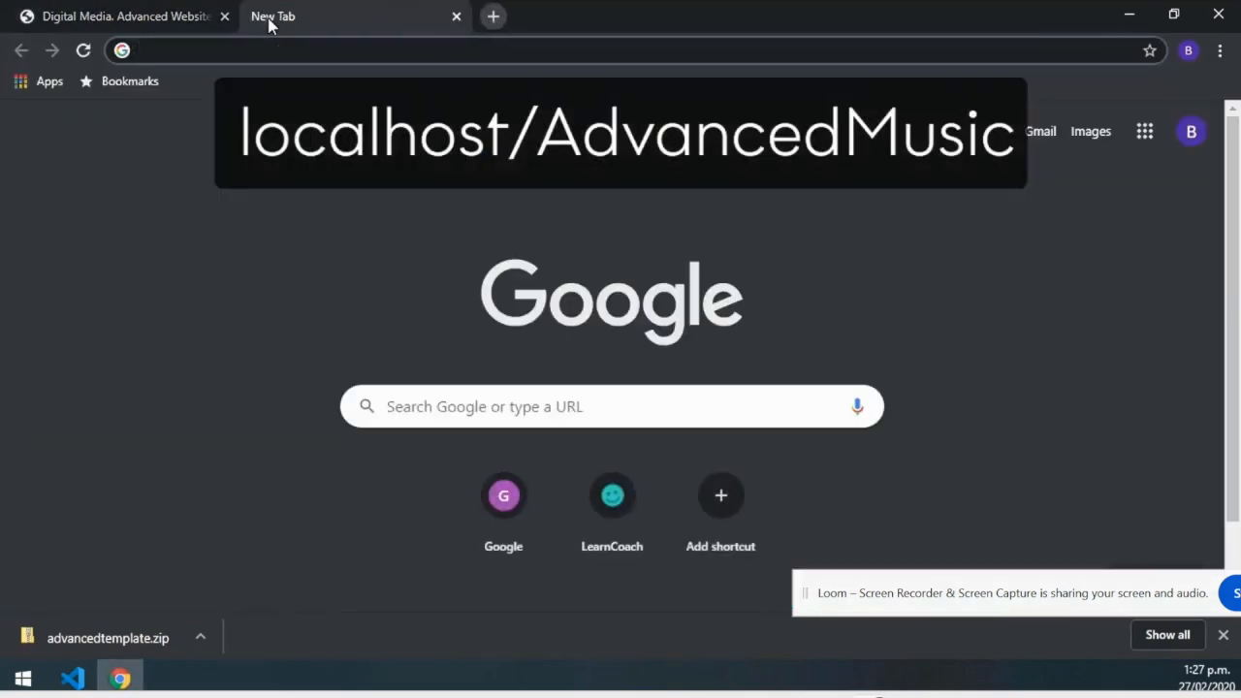
text(localhost/A)
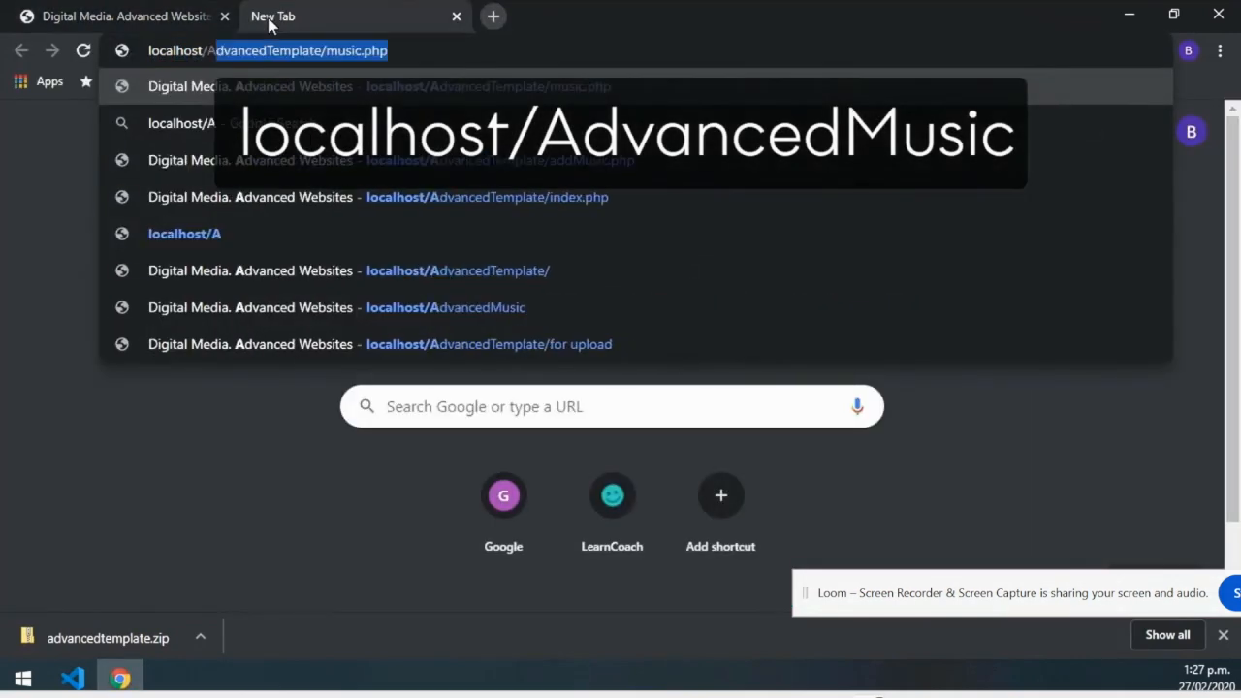
text(dvancedMusic)
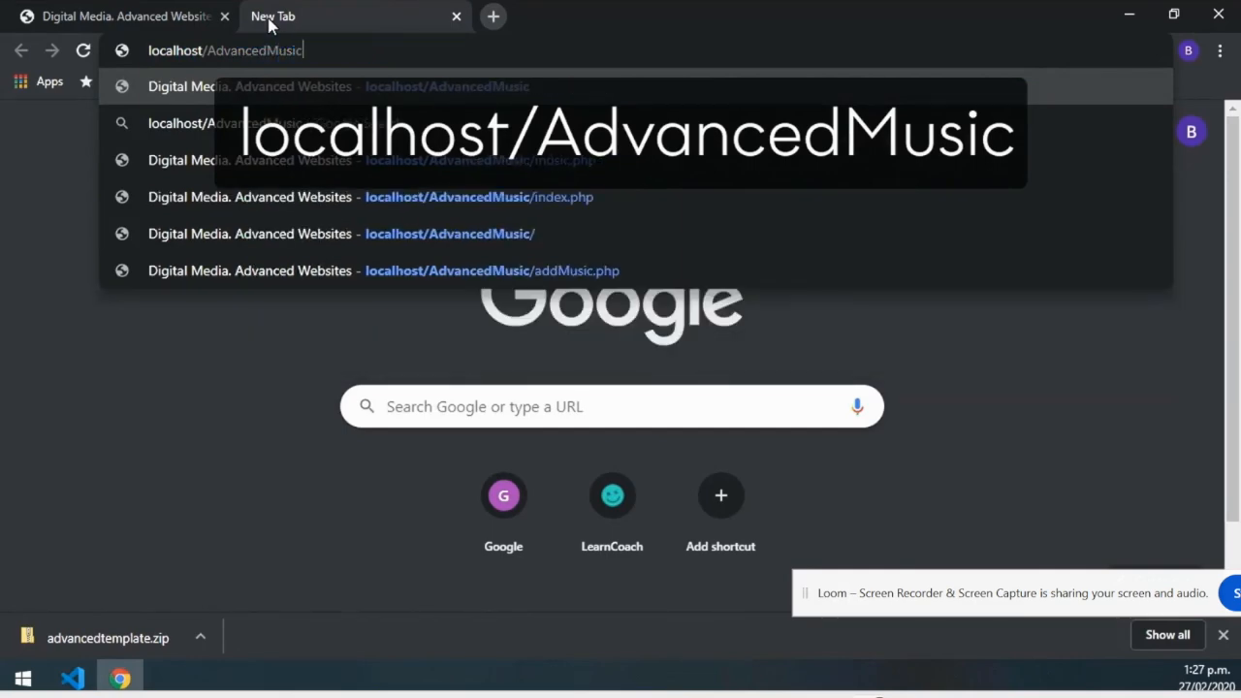
key(Return)
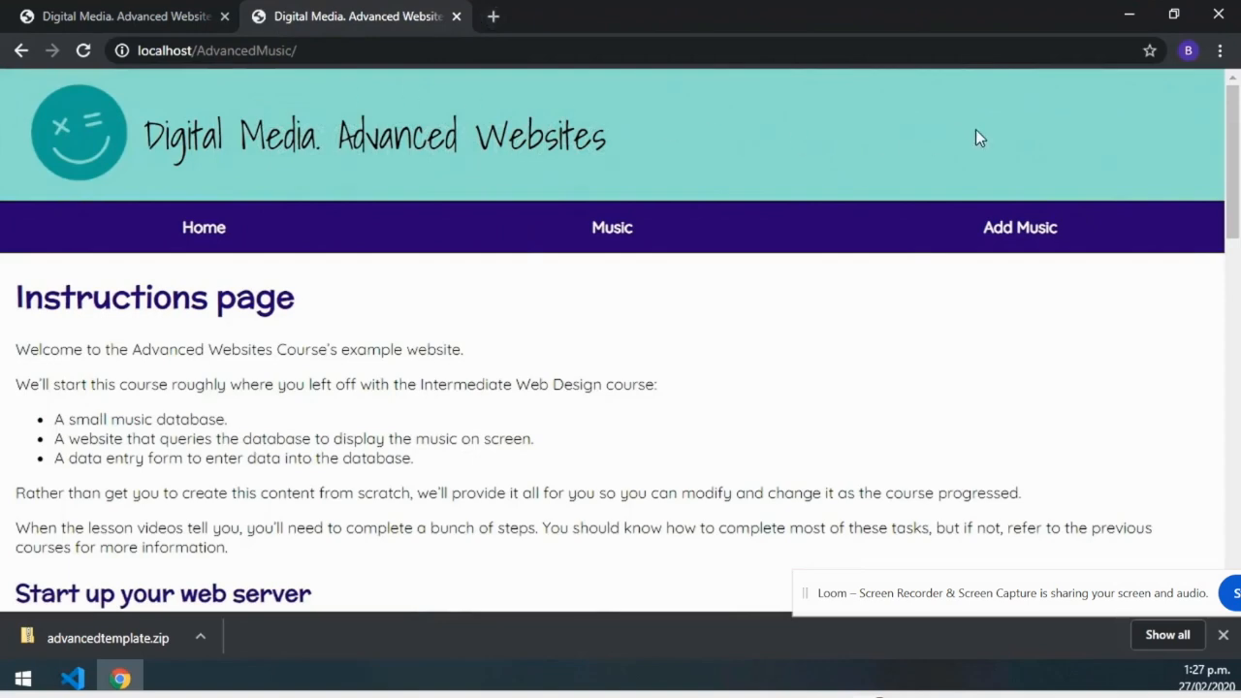
mouse_move(1233, 155)
mouse_down()
mouse_move(1233, 522)
mouse_move(1233, 150)
mouse_up()
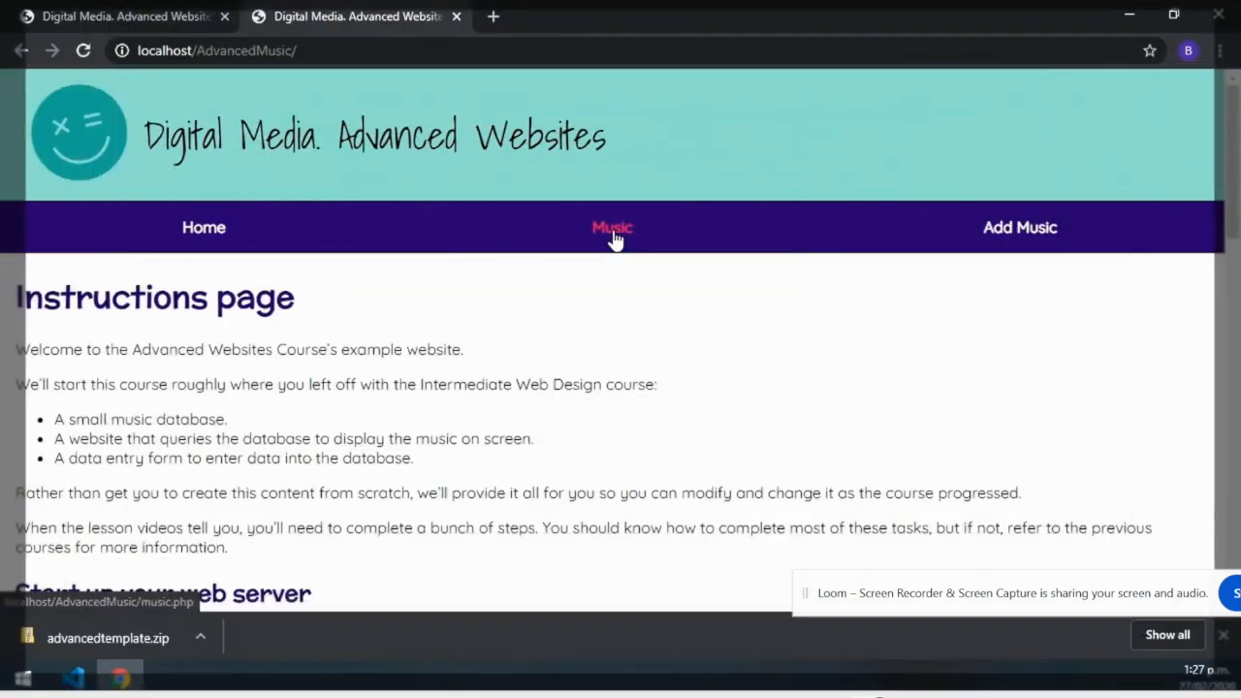
click(612, 232)
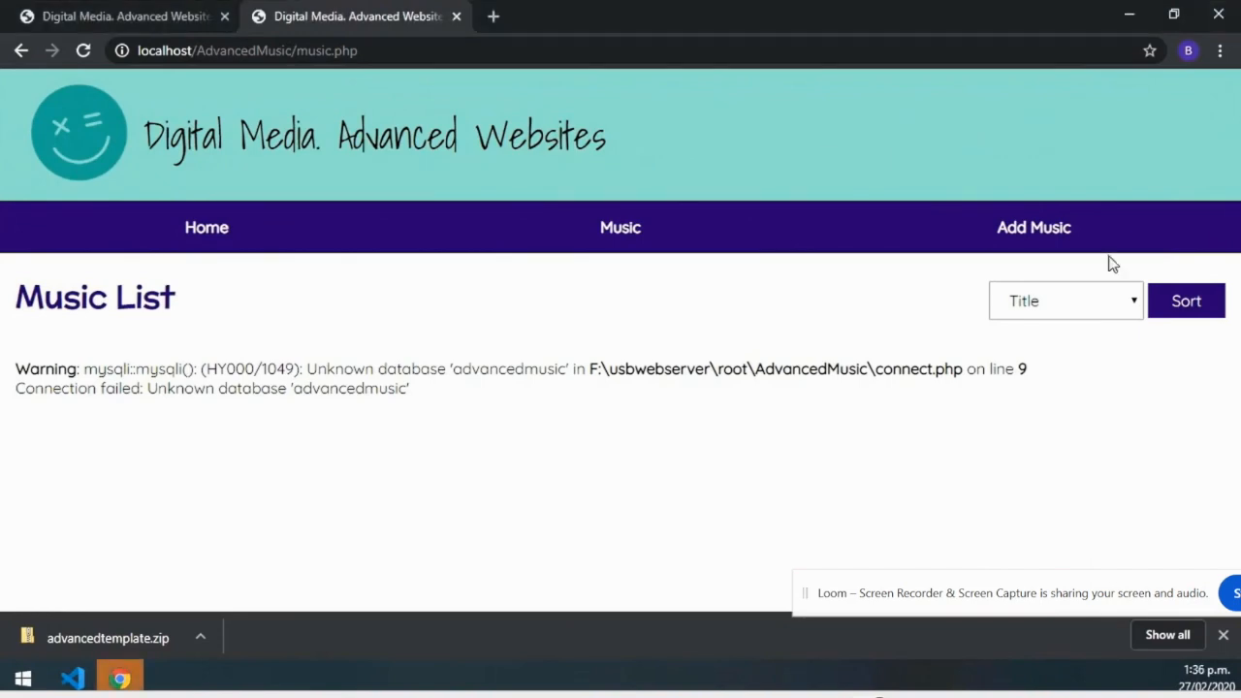
click(115, 18)
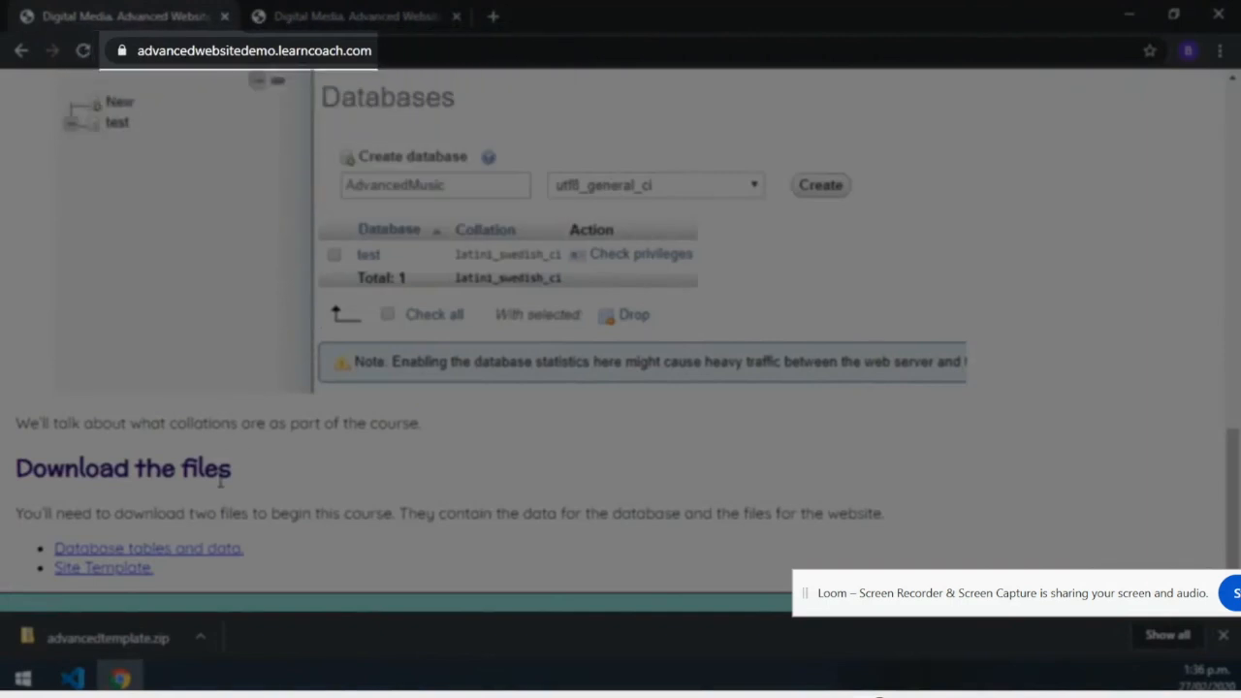
Download the database tables and data file advancedmusic.sql and show it in its folder.
click(199, 551)
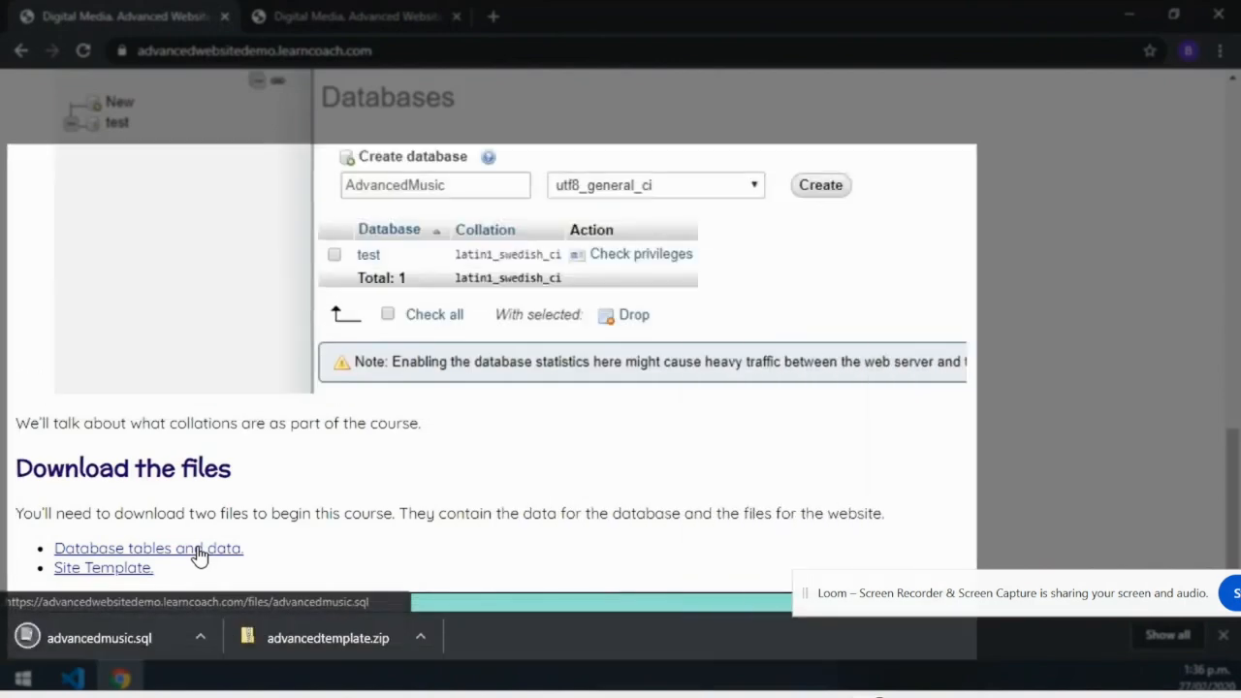
click(200, 635)
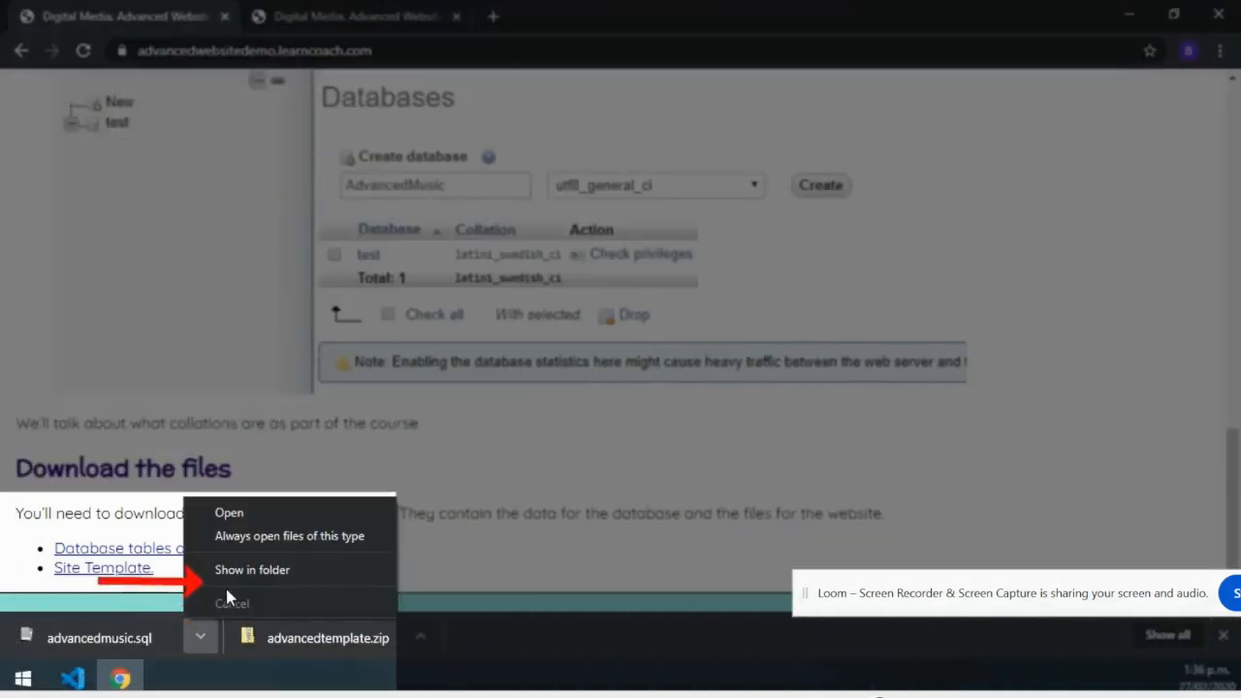
click(230, 572)
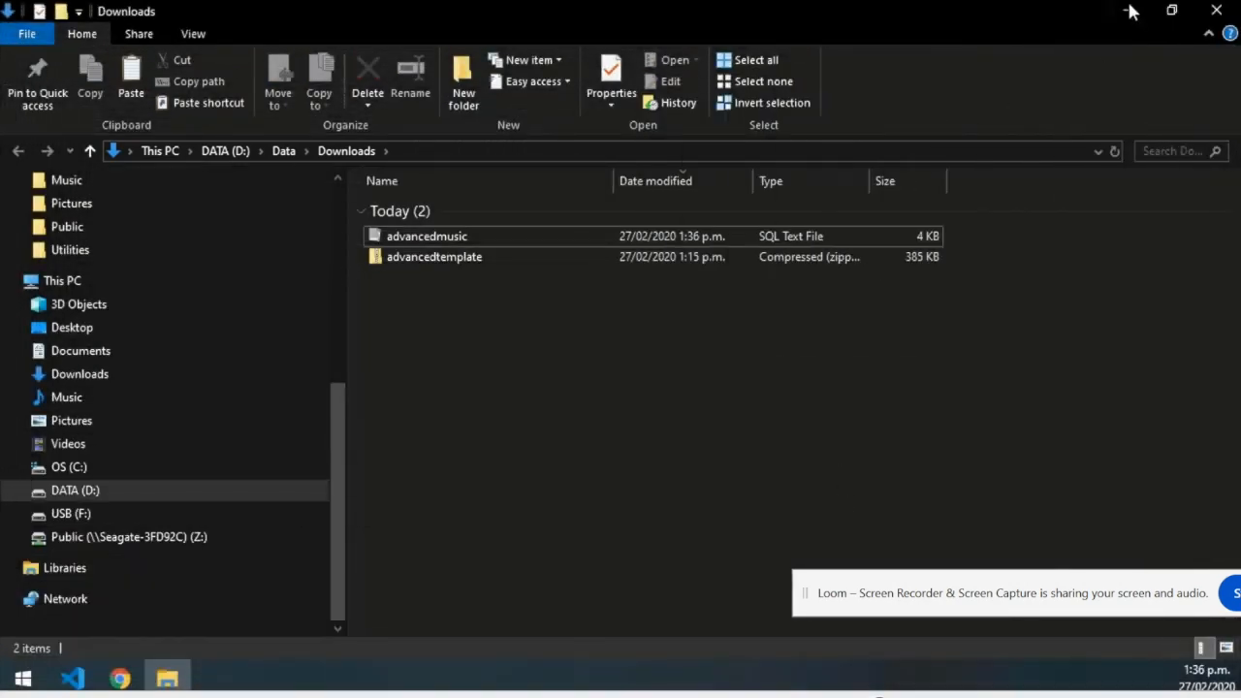
Minimize the windows and launch phpMyAdmin from the USBWebserver panel.
click(1128, 13)
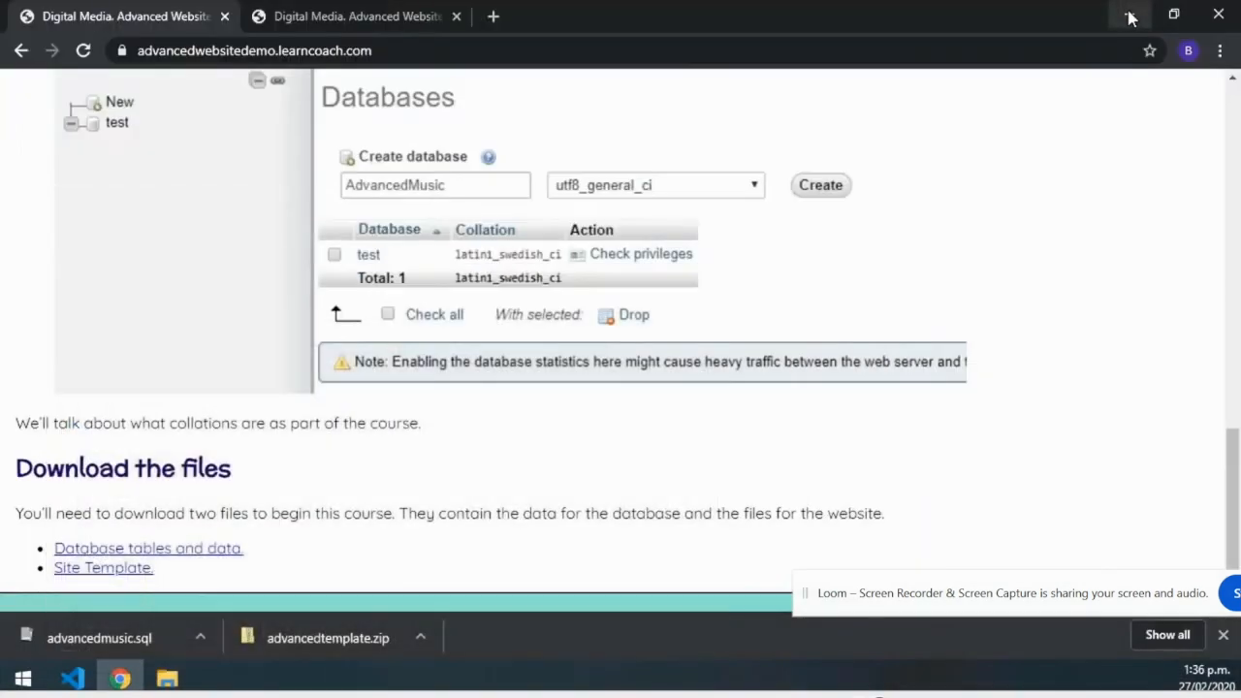
click(1128, 16)
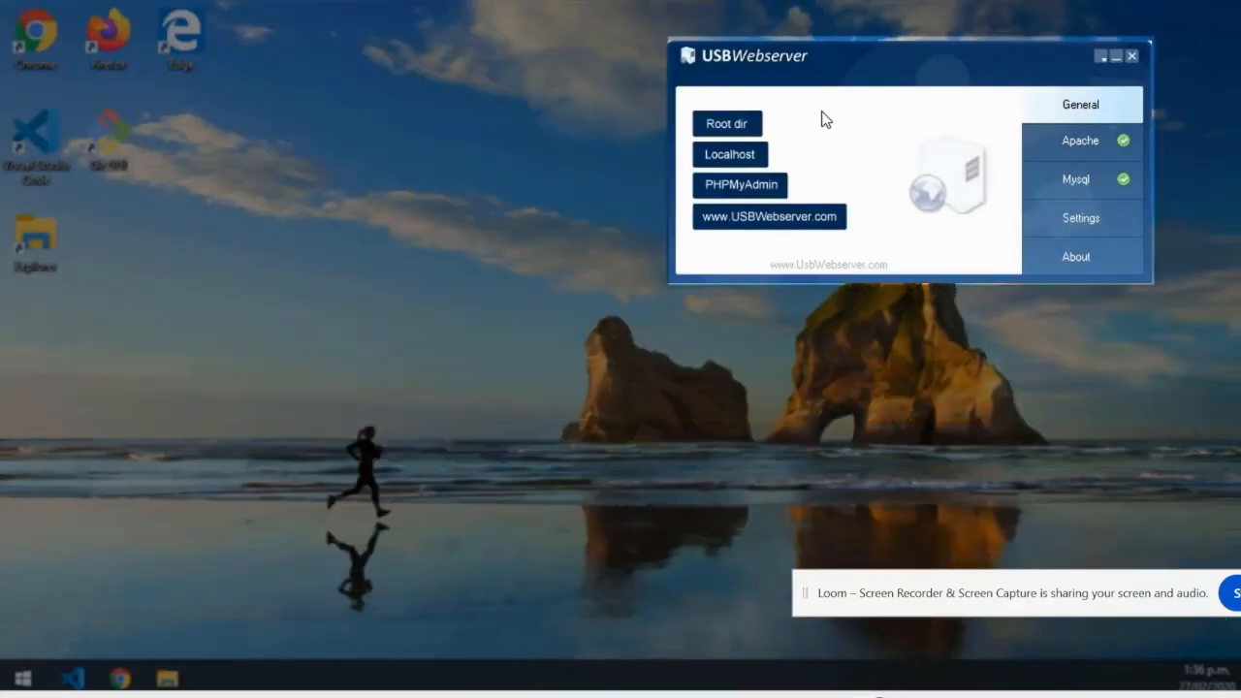
click(749, 193)
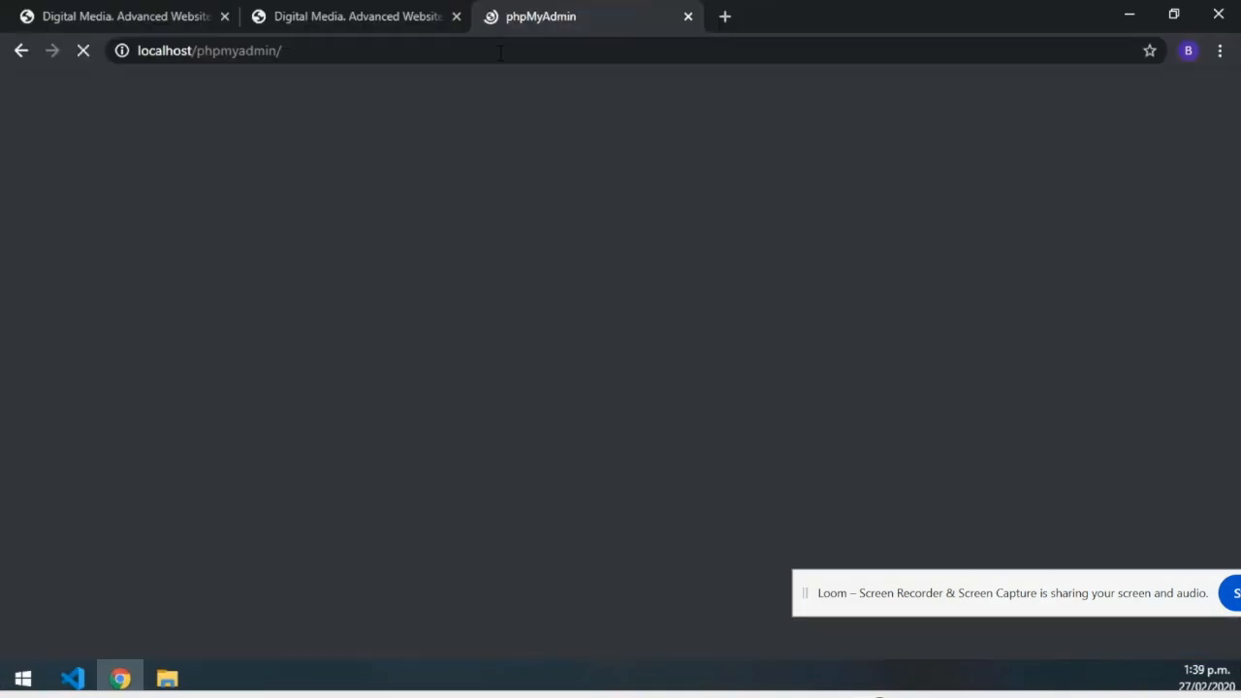
Log in to phpMyAdmin with username root and the server password.
click(614, 417)
text(root)
key(Tab)
text(usbw)
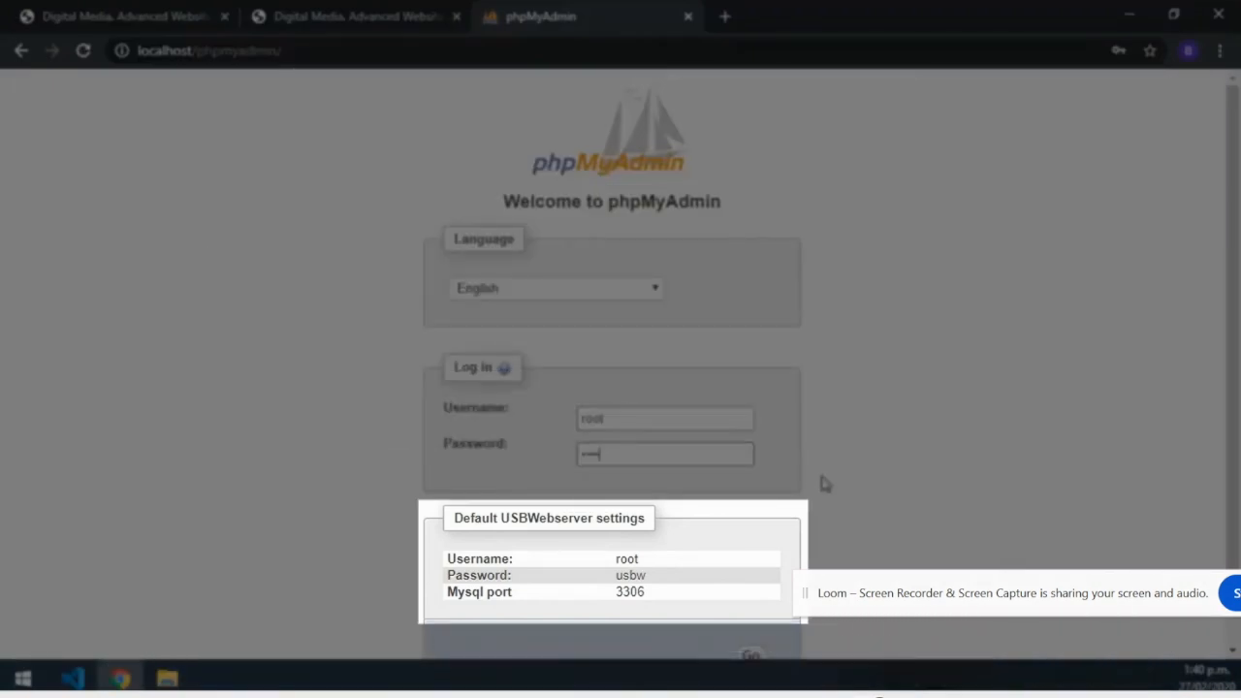
click(750, 657)
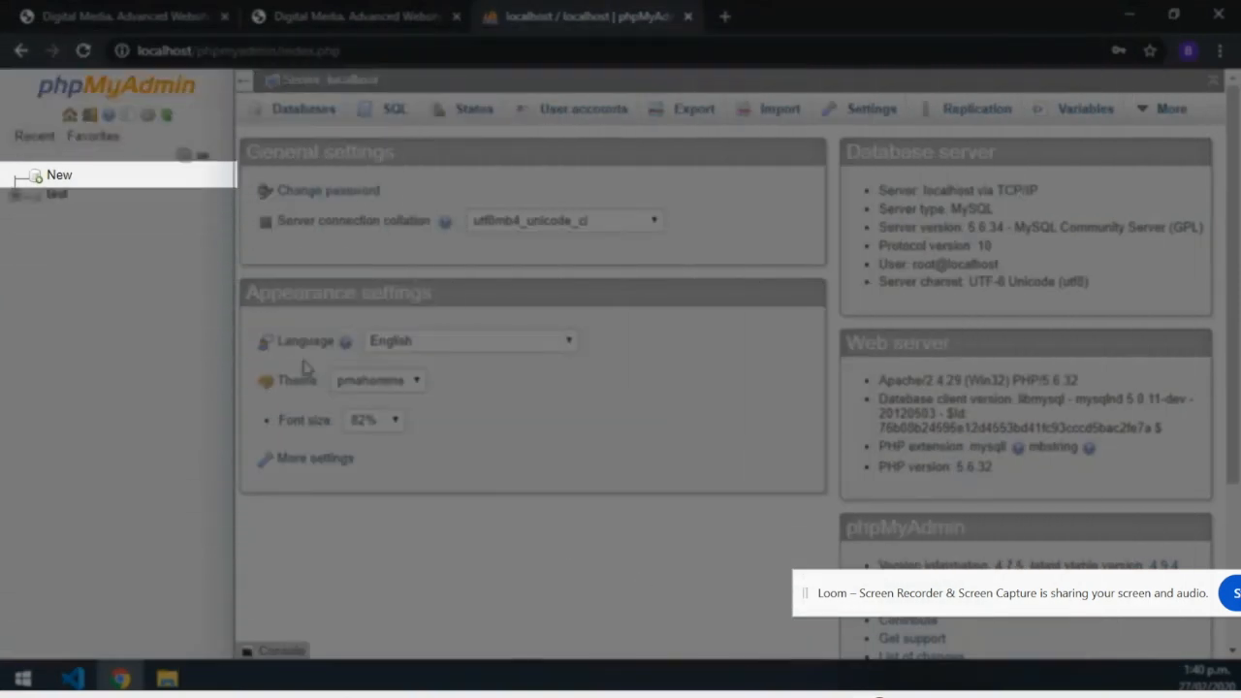
Create a new AdvancedMusic database with utf8_general_ci collation.
click(60, 176)
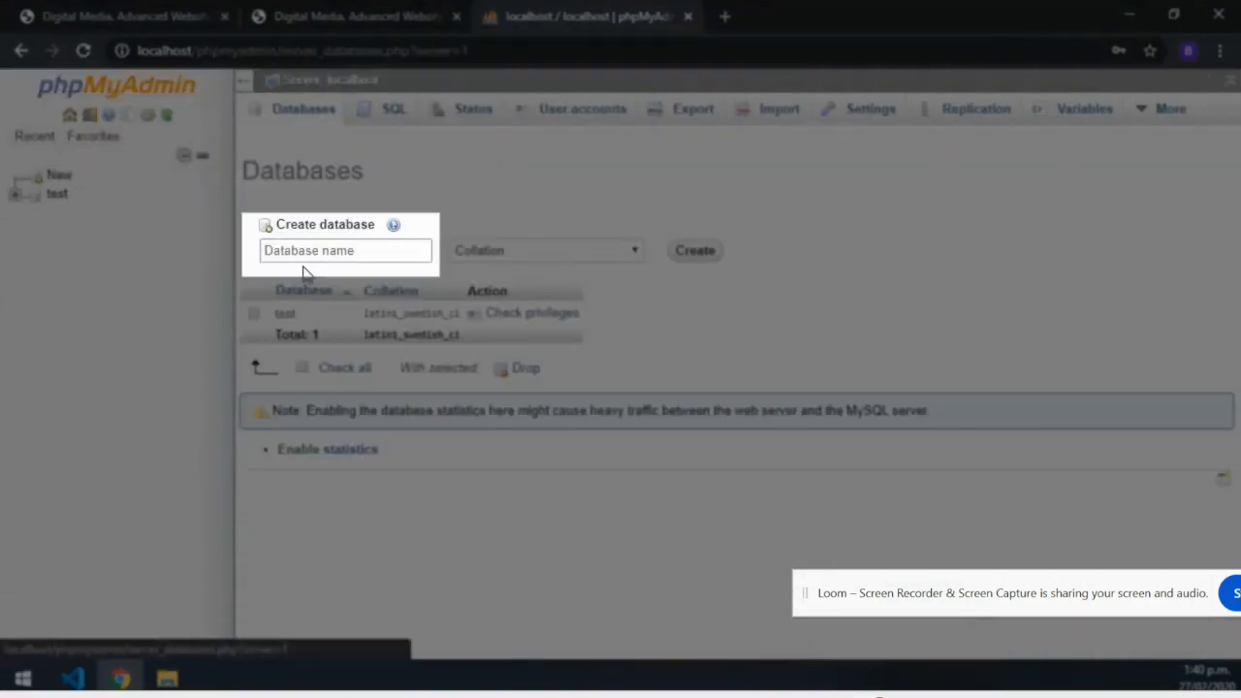
text(Adva)
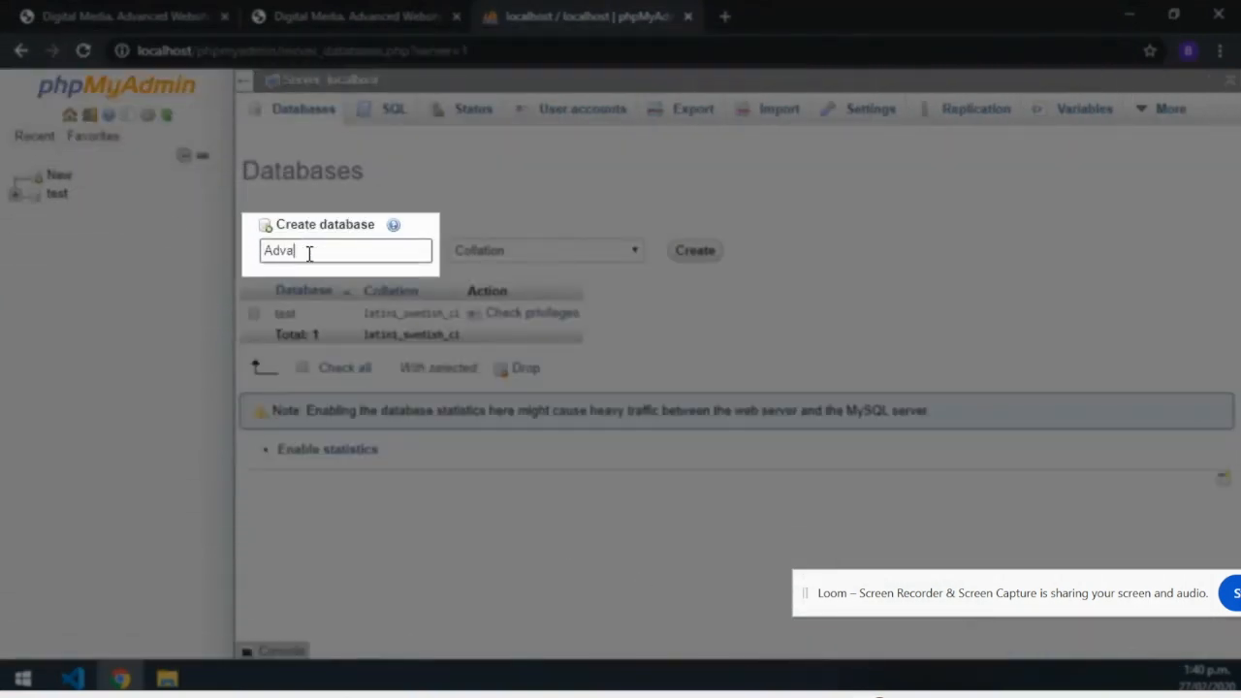
text(ncedMusic)
key(Tab)
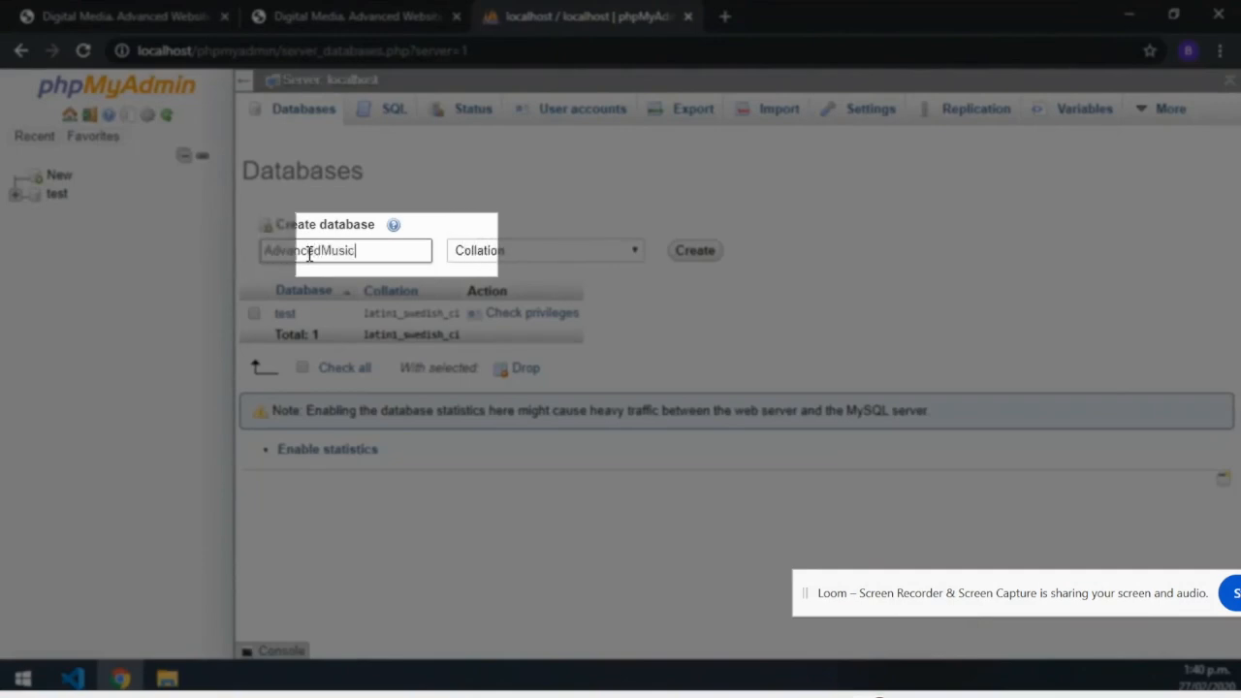
click(630, 250)
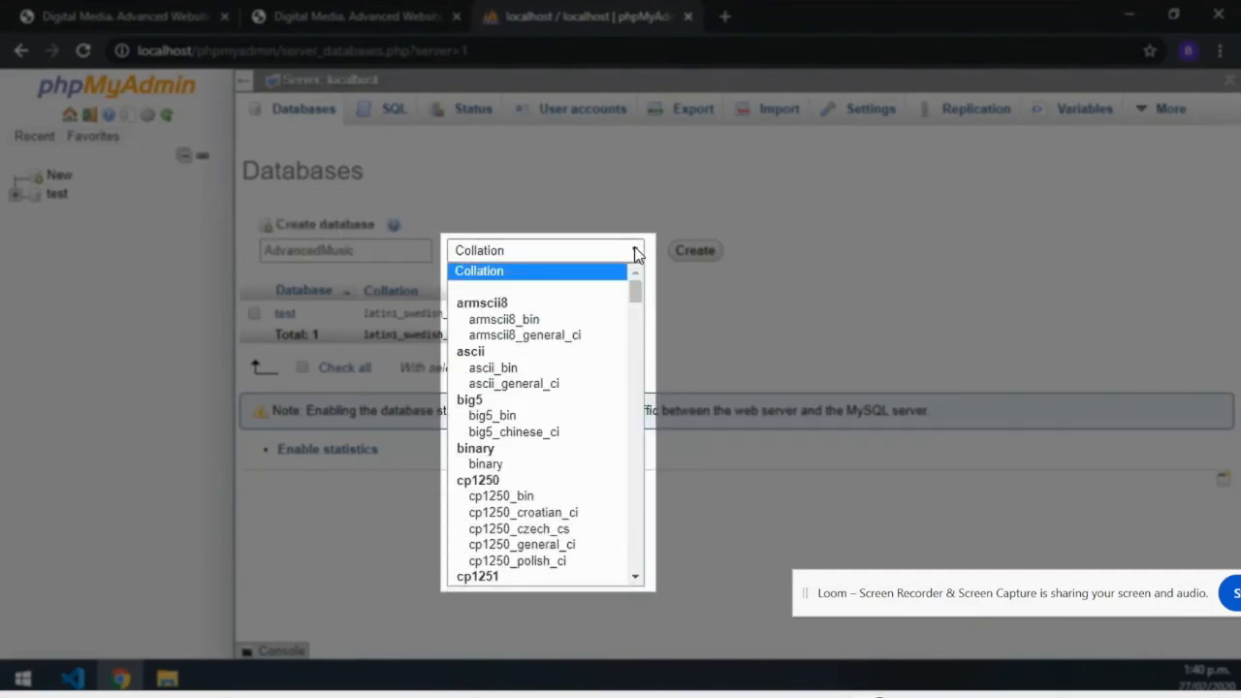
drag(637, 288, 632, 521)
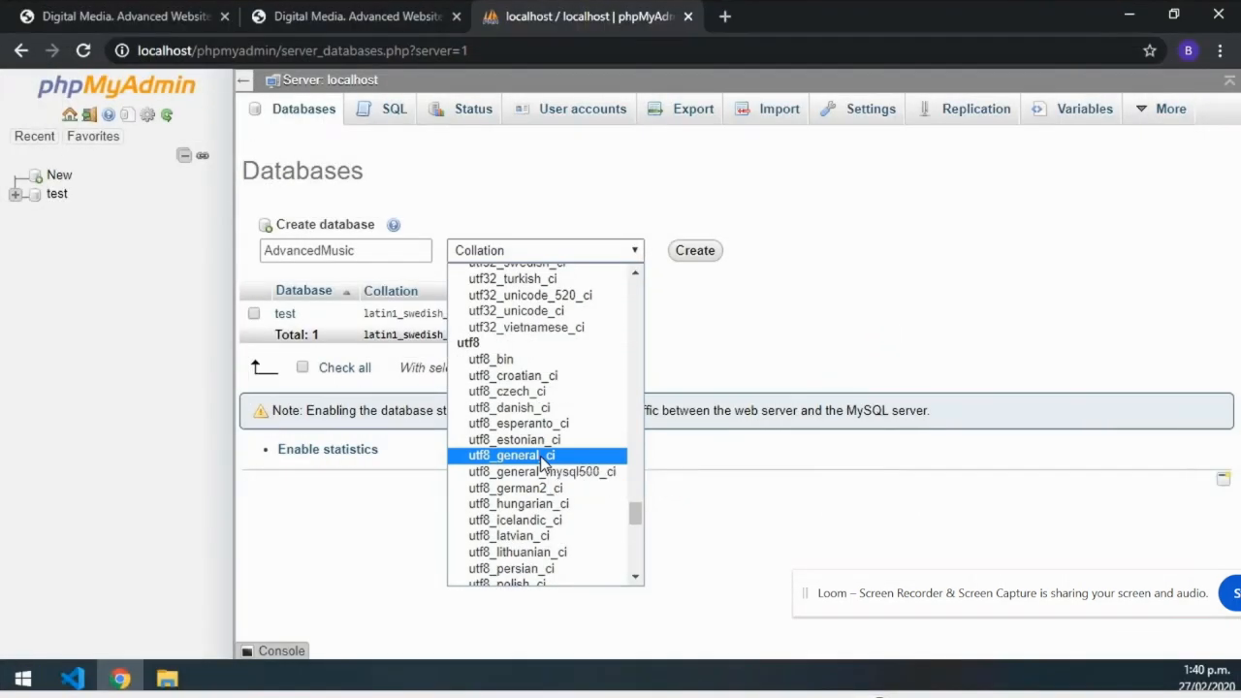
click(542, 455)
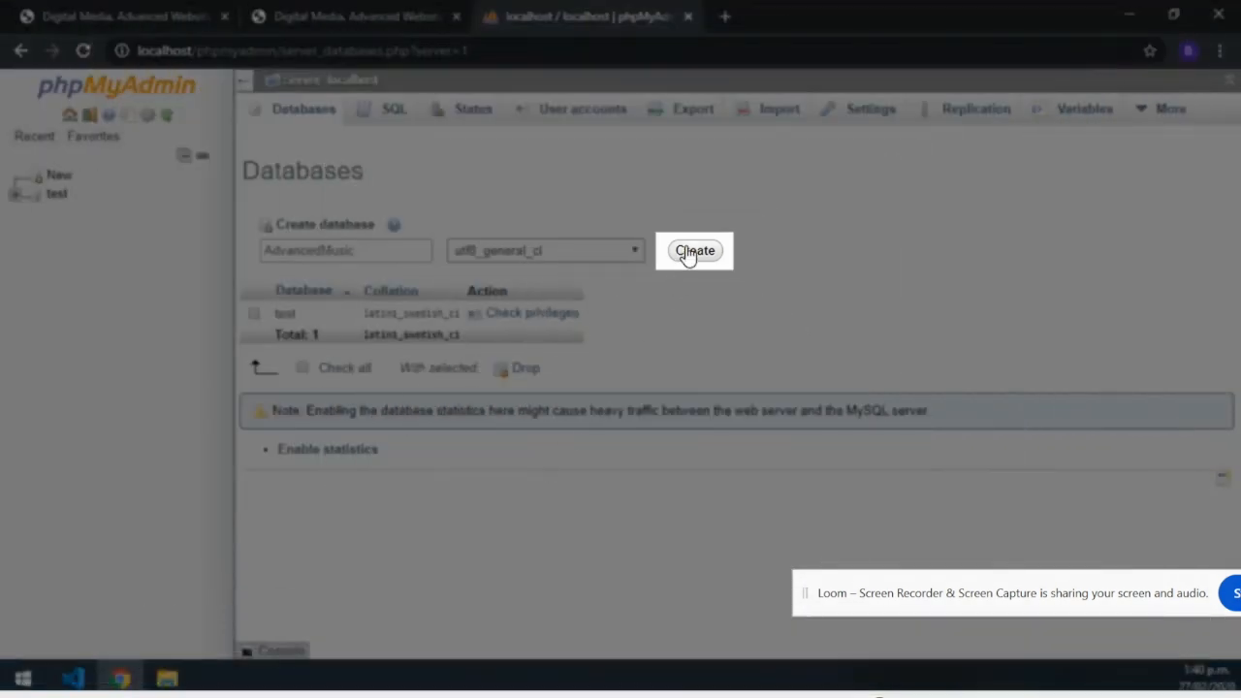
click(687, 252)
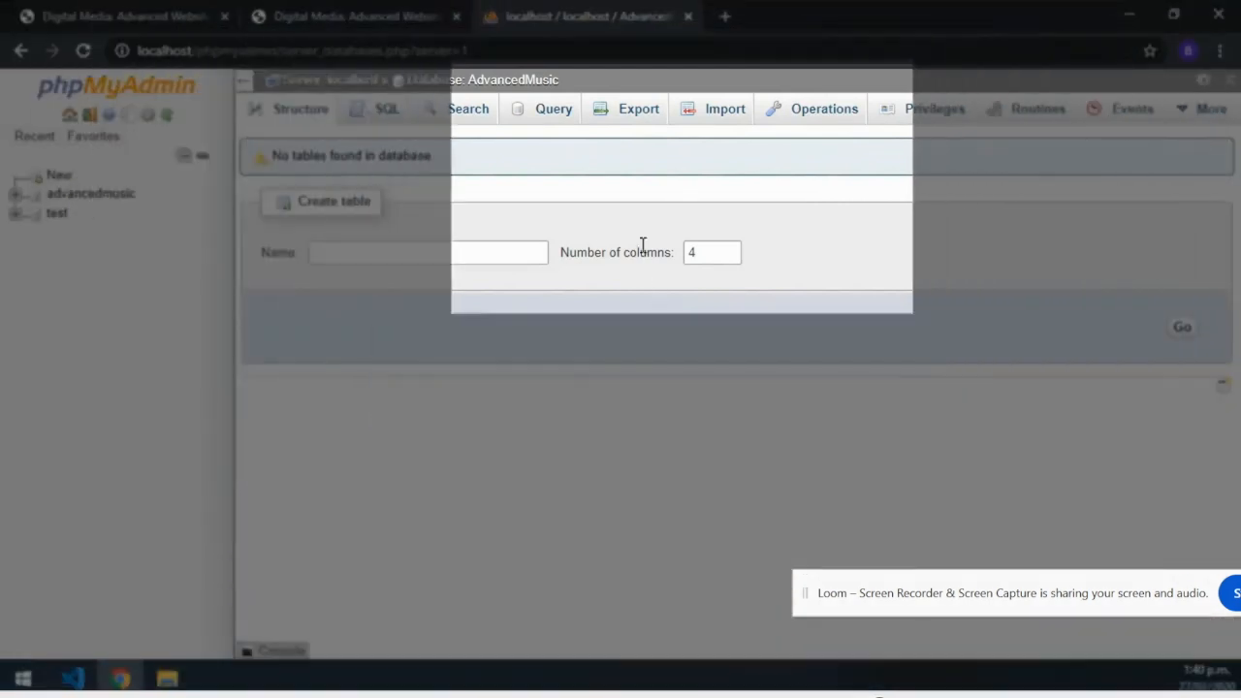
Import advancedmusic.sql from Downloads into AdvancedMusic, creating the artist and song tables.
click(716, 111)
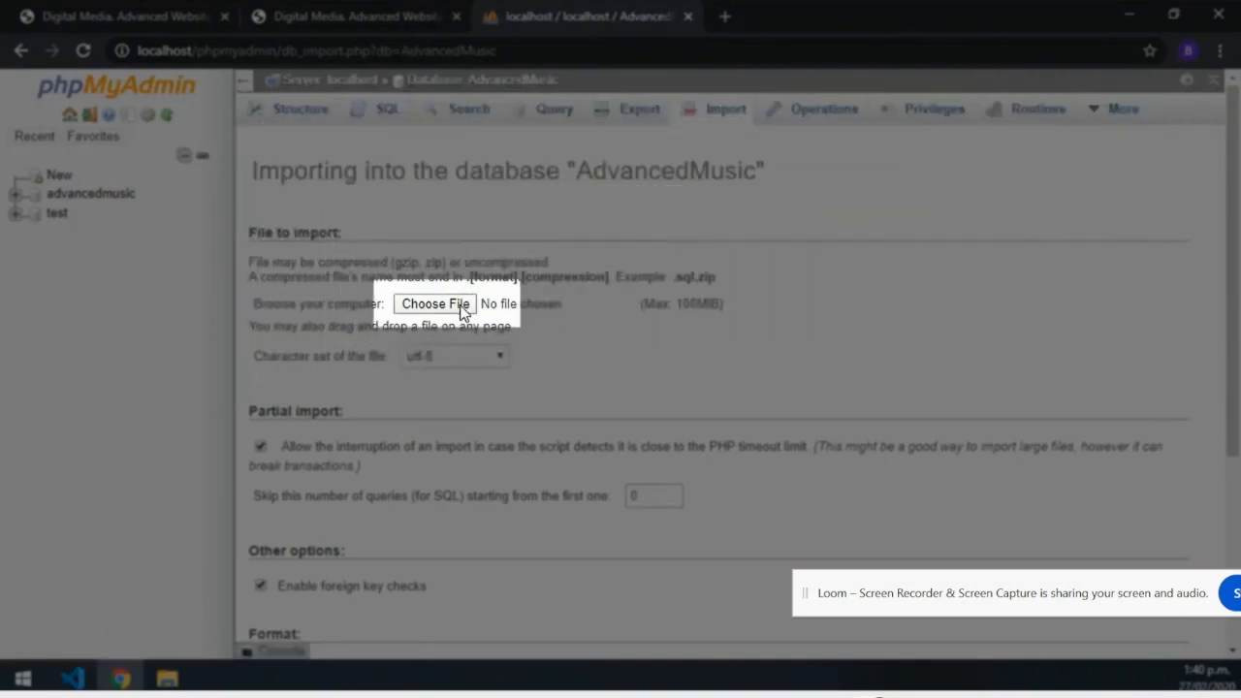
click(437, 303)
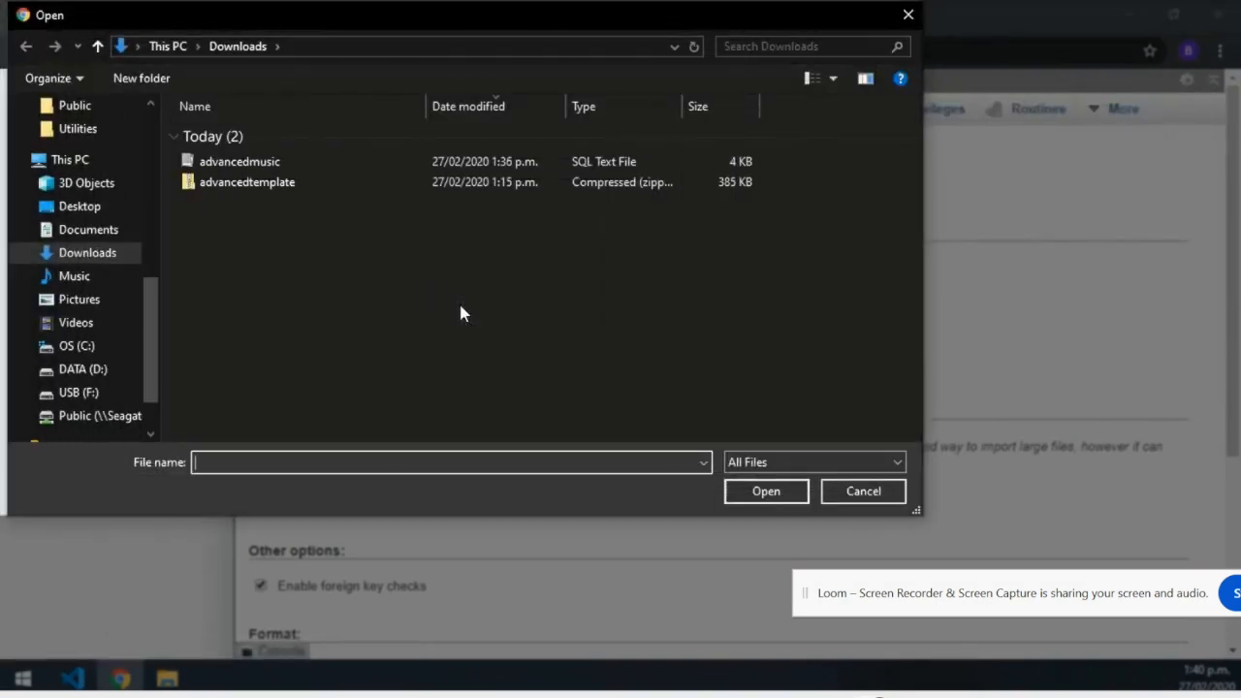
click(97, 254)
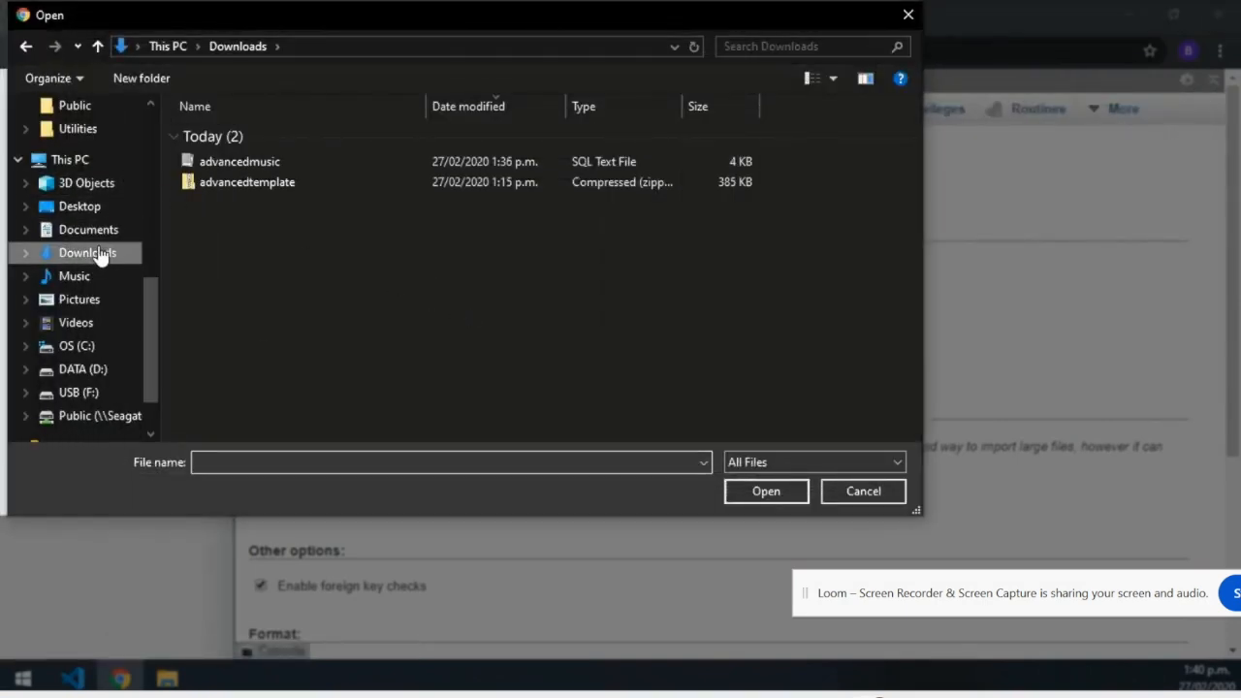
double_click(237, 163)
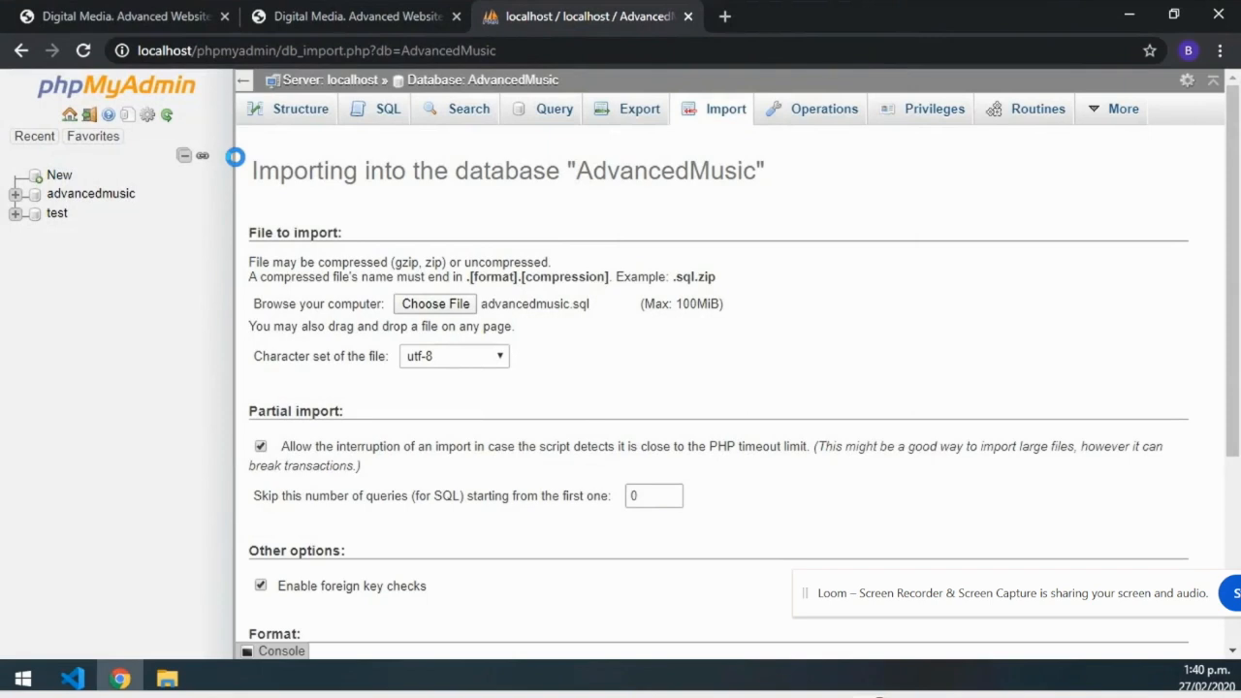
drag(1233, 254, 1231, 446)
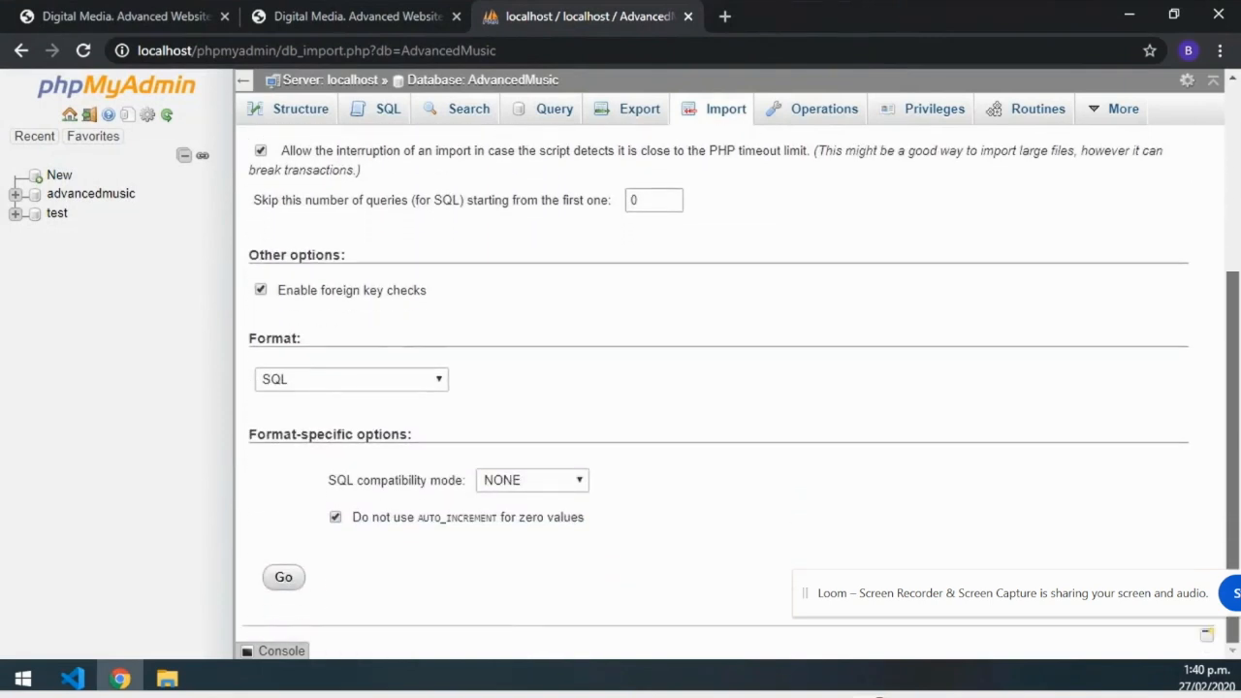
click(282, 578)
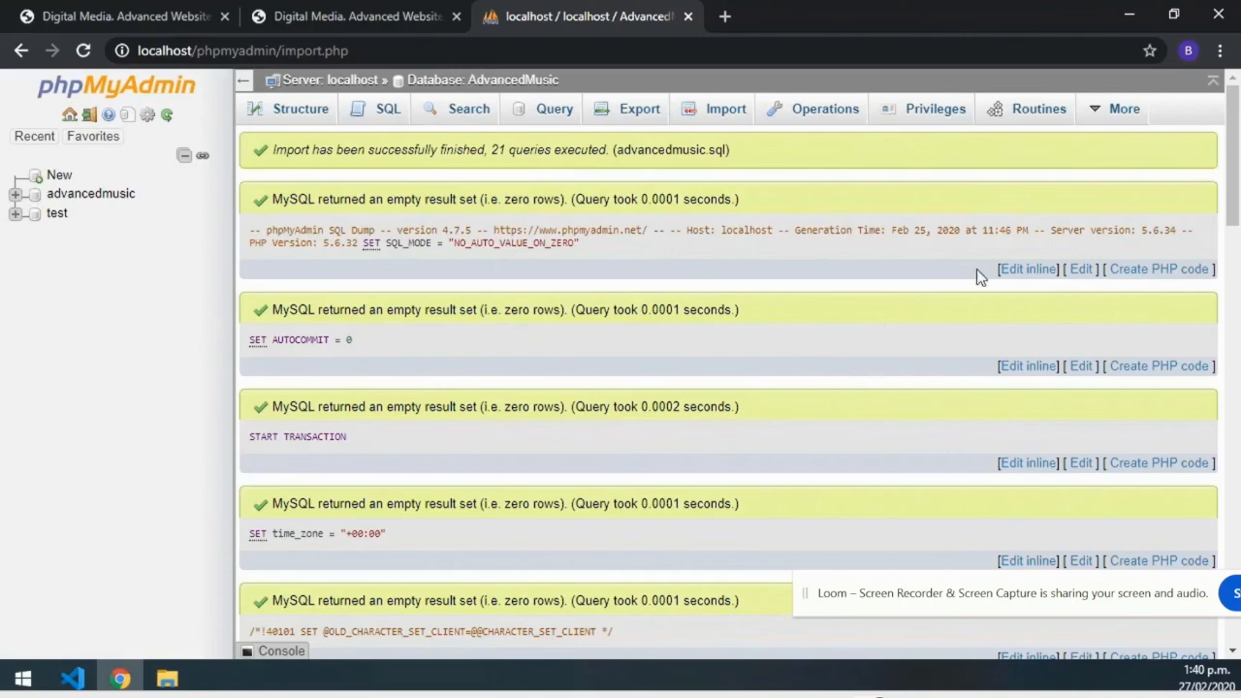
drag(1232, 154, 1211, 558)
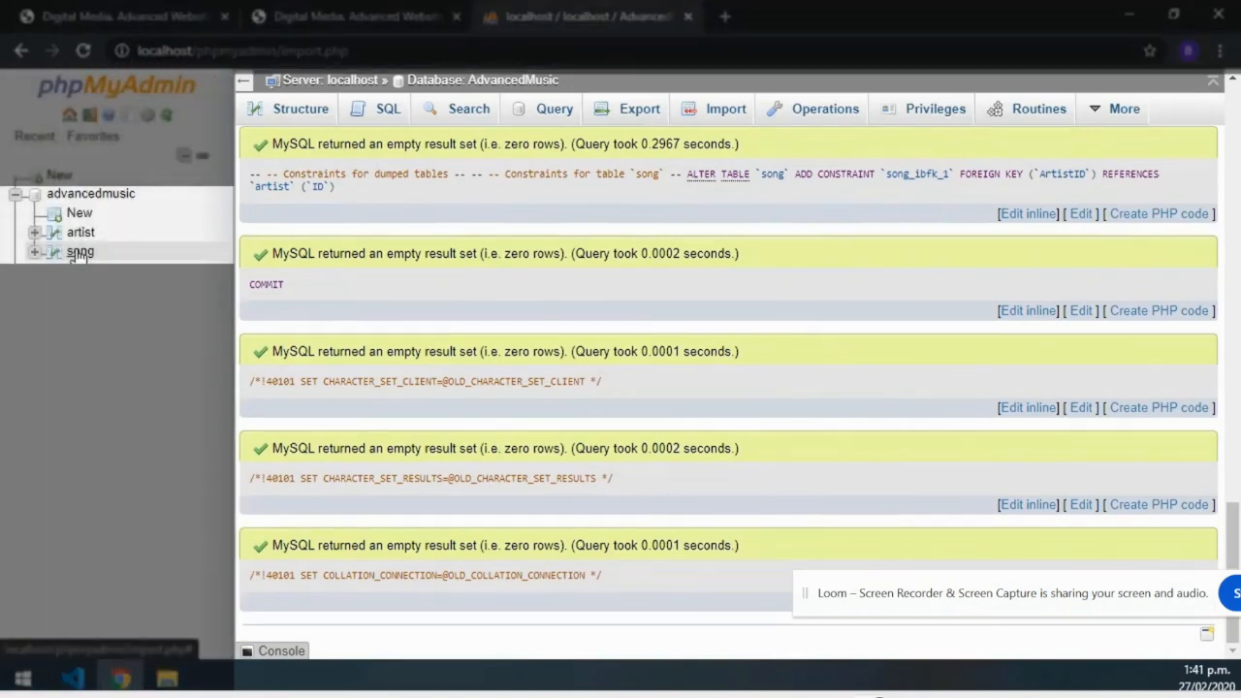
Browse the song and artist table rows, then switch to Visual Studio Code.
click(80, 254)
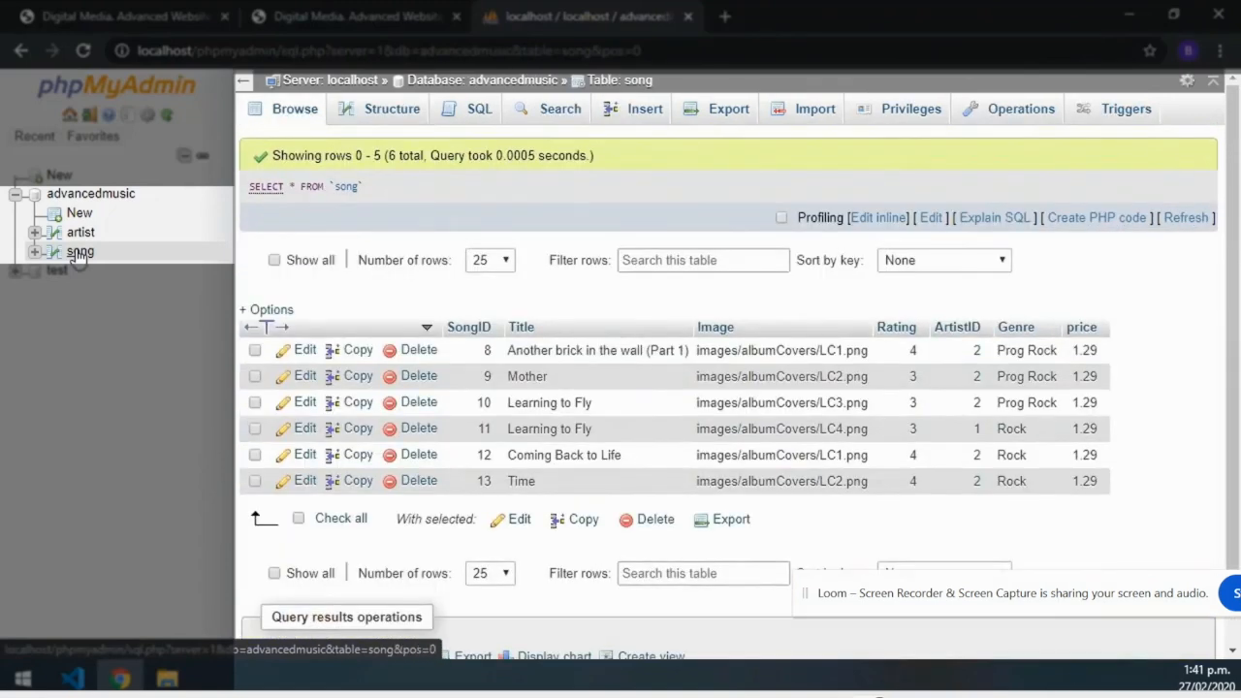
click(81, 239)
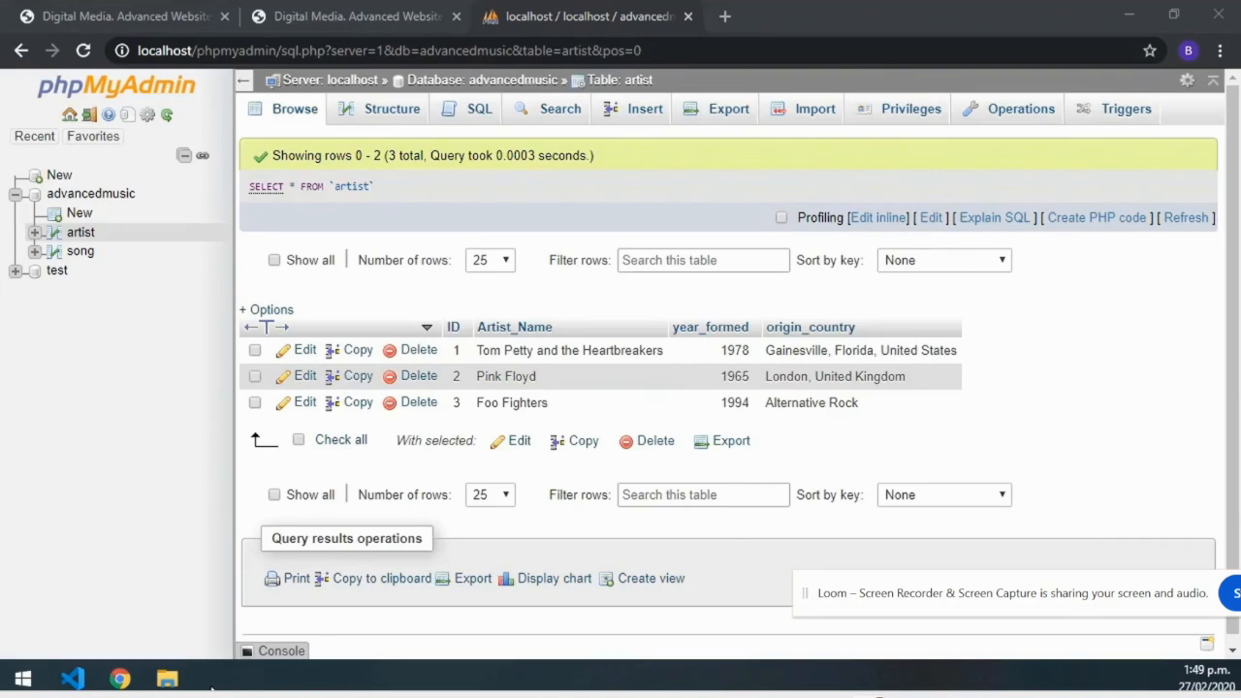
click(76, 679)
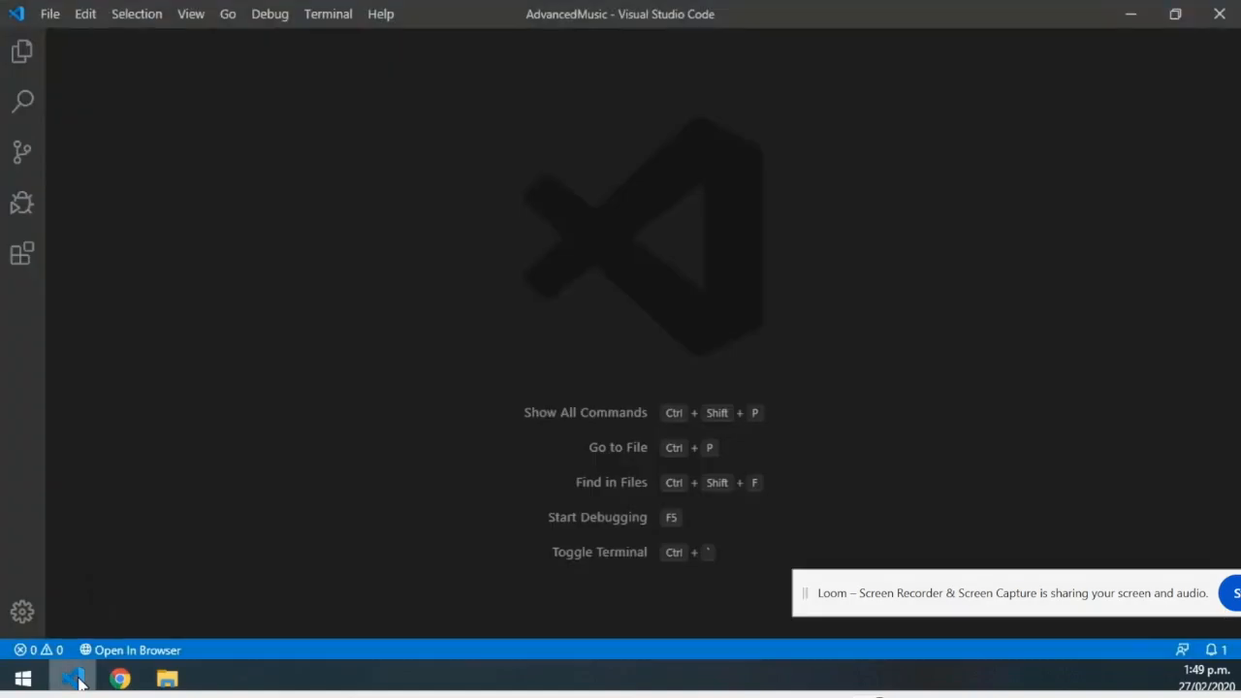
Open connect.php from the AdvancedMusic folder and check its localhost:3306 server line.
click(53, 14)
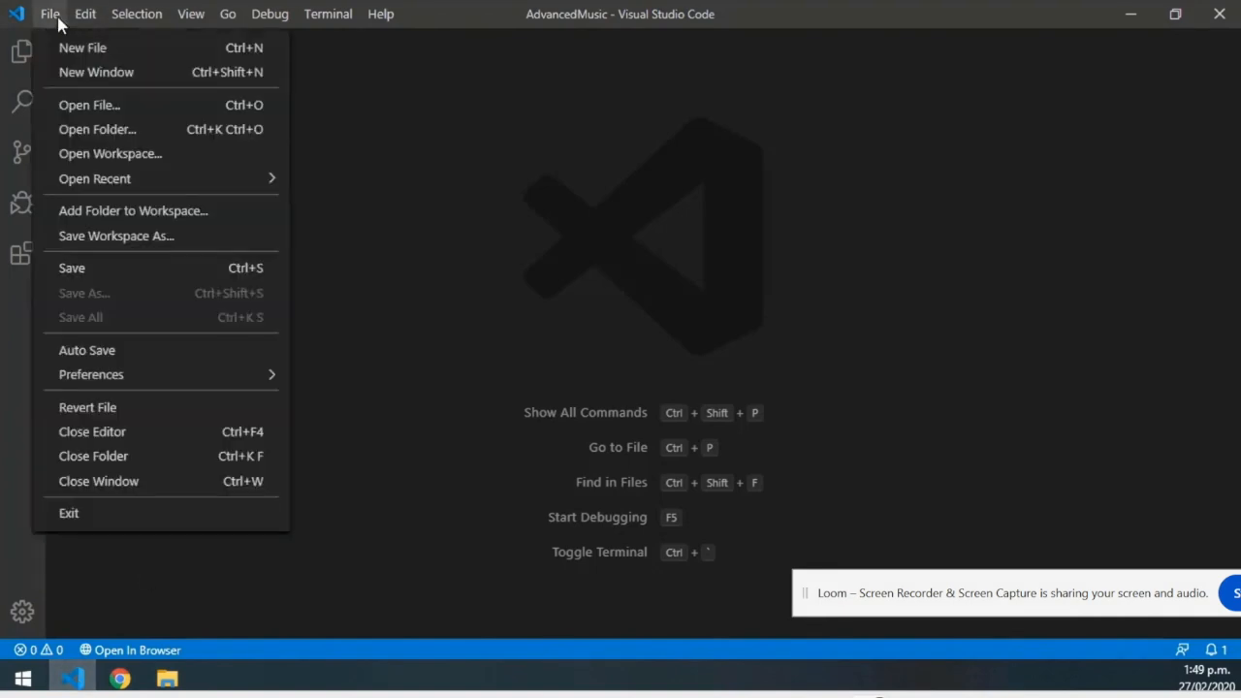
click(87, 106)
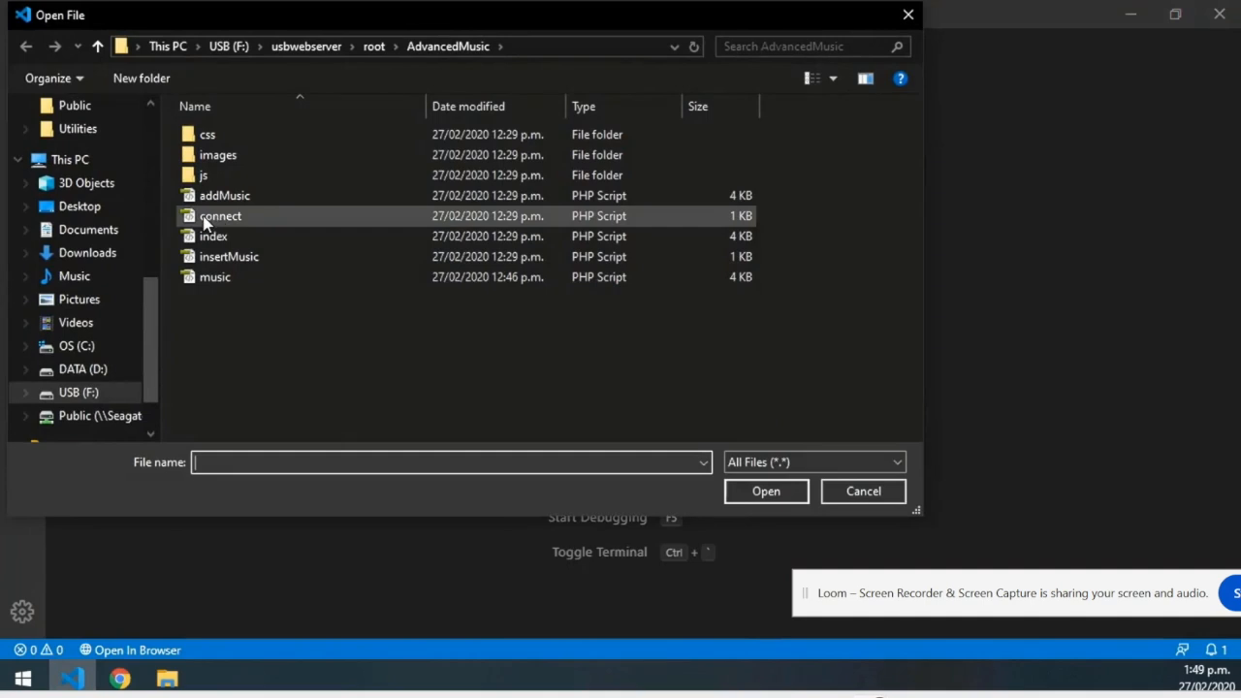
double_click(220, 216)
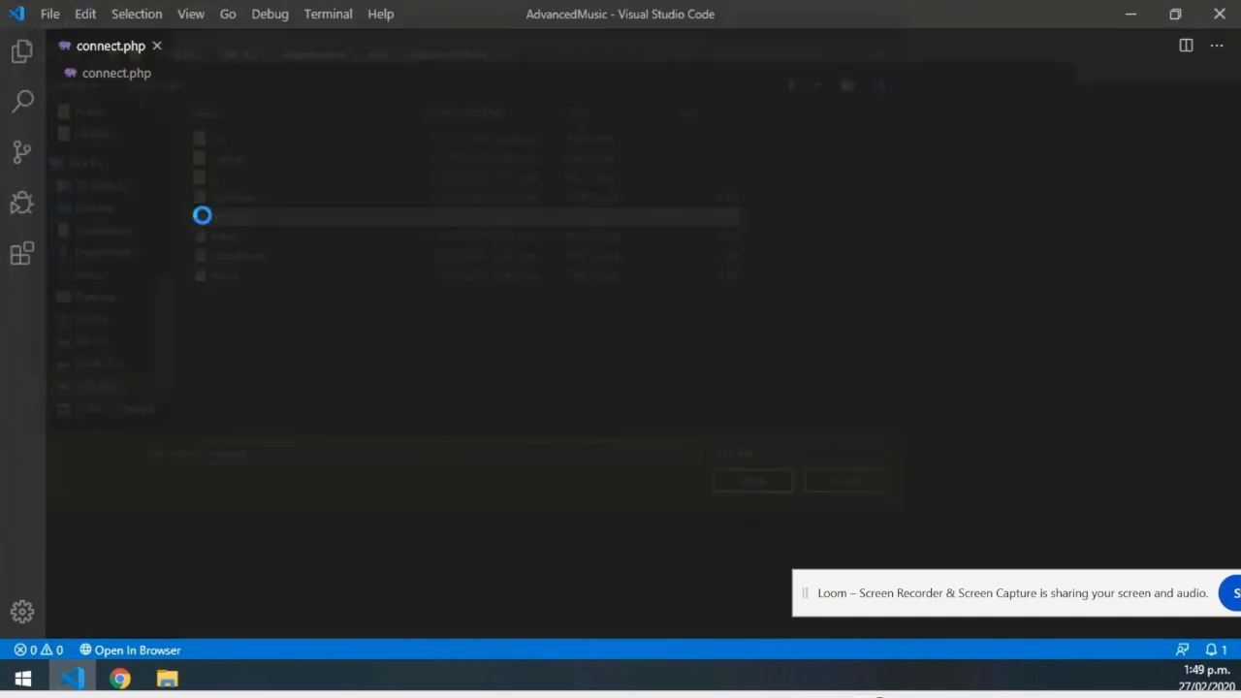
click(456, 143)
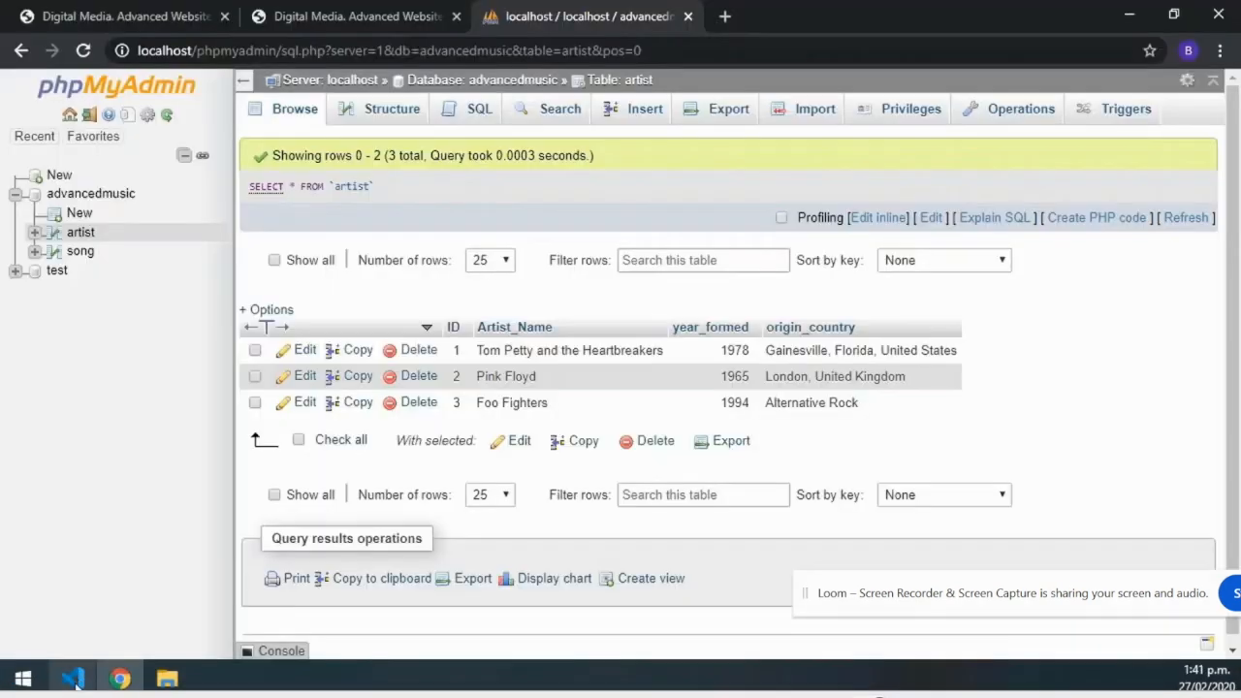
mouse_move(75, 682)
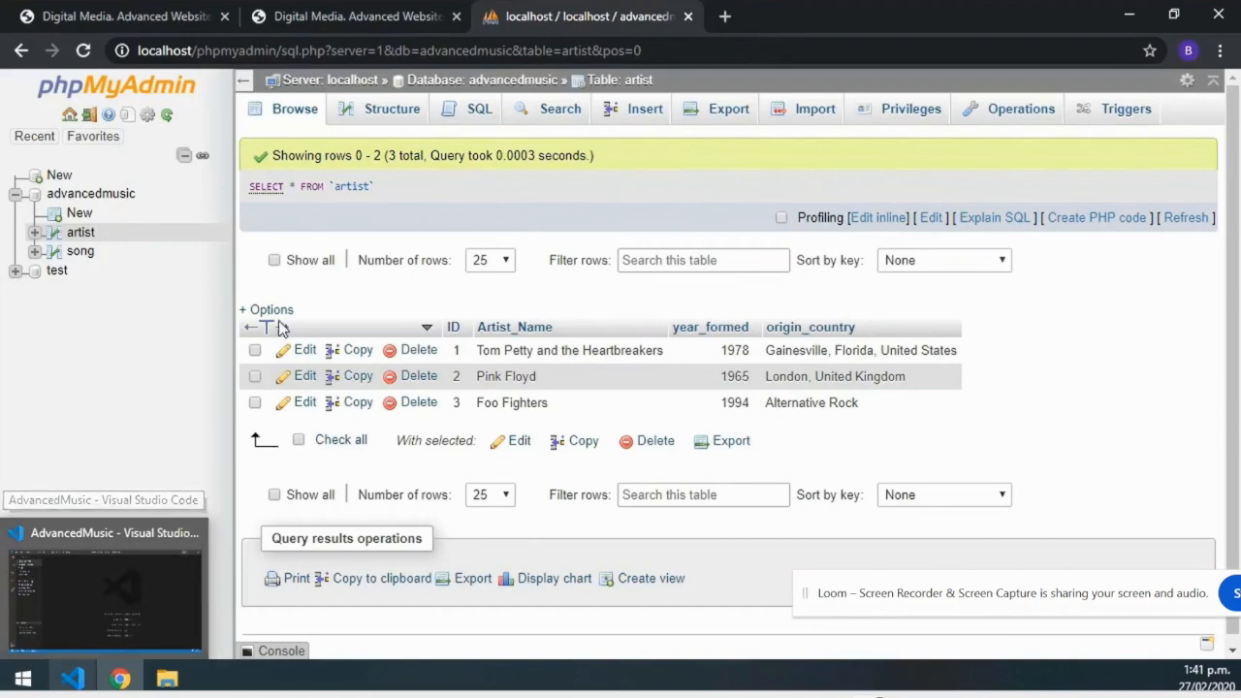
Reload the site's Music List page so song cards like 'Another brick in the wall' appear.
click(331, 18)
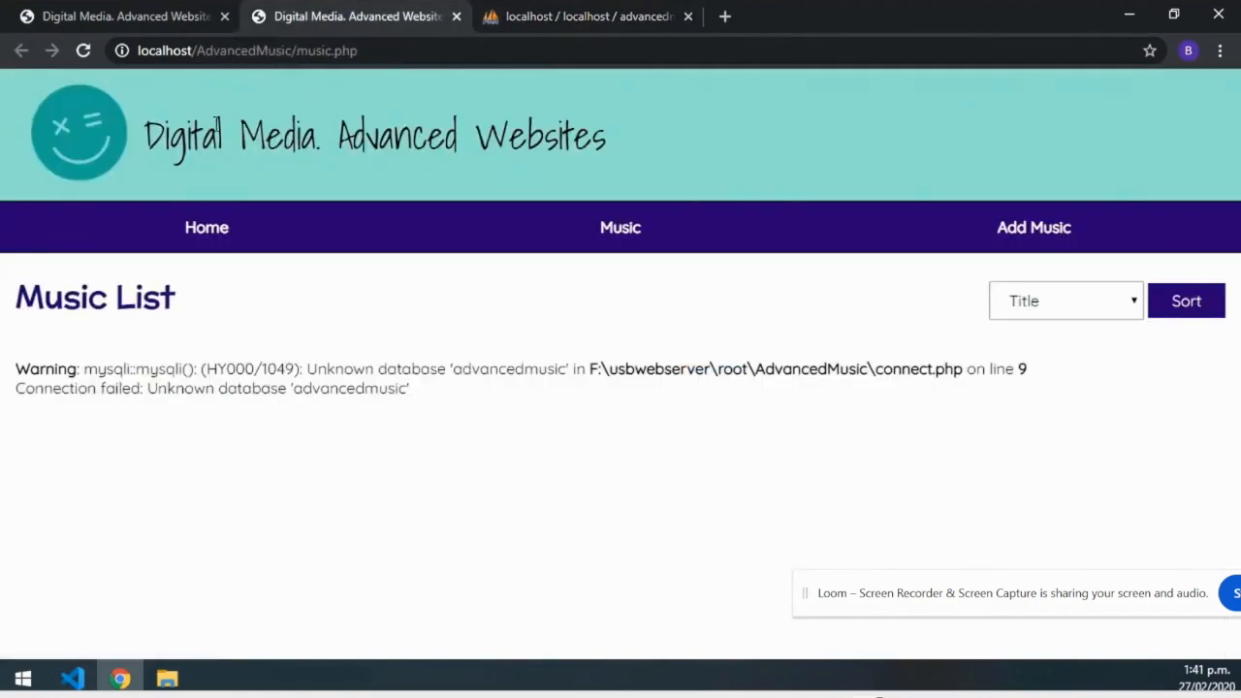
click(85, 52)
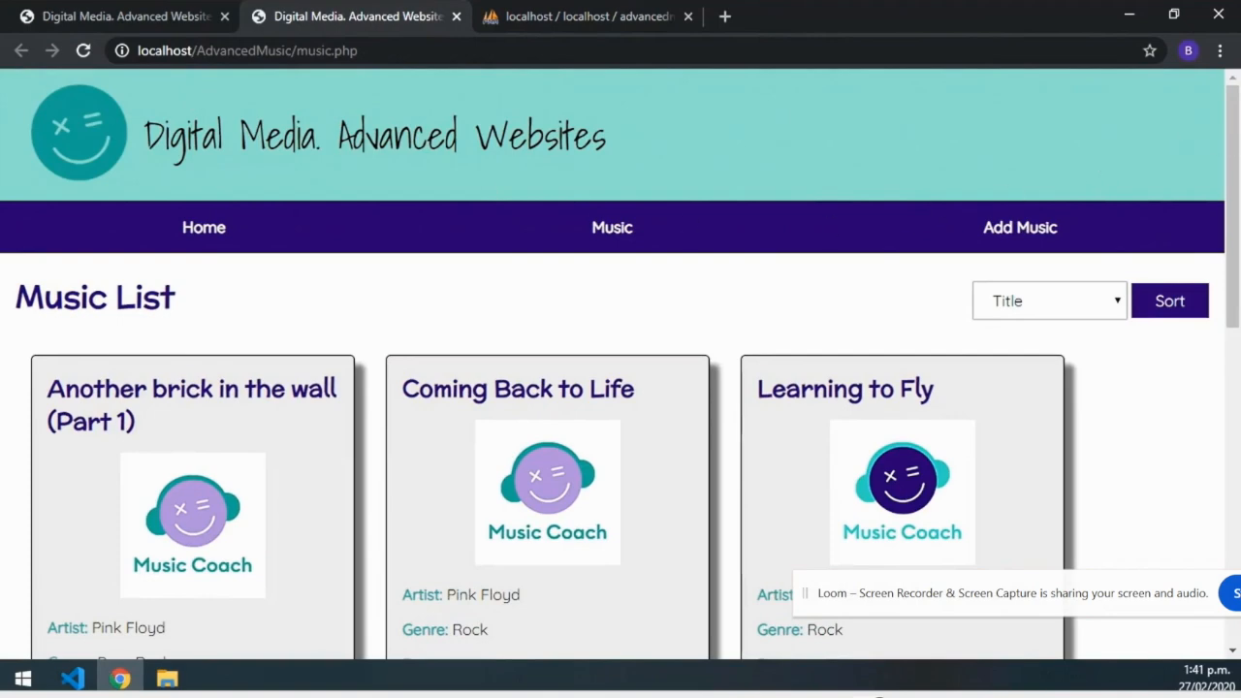
mouse_move(1231, 126)
mouse_down()
mouse_move(1223, 266)
mouse_move(1239, 450)
mouse_move(1233, 126)
mouse_up()
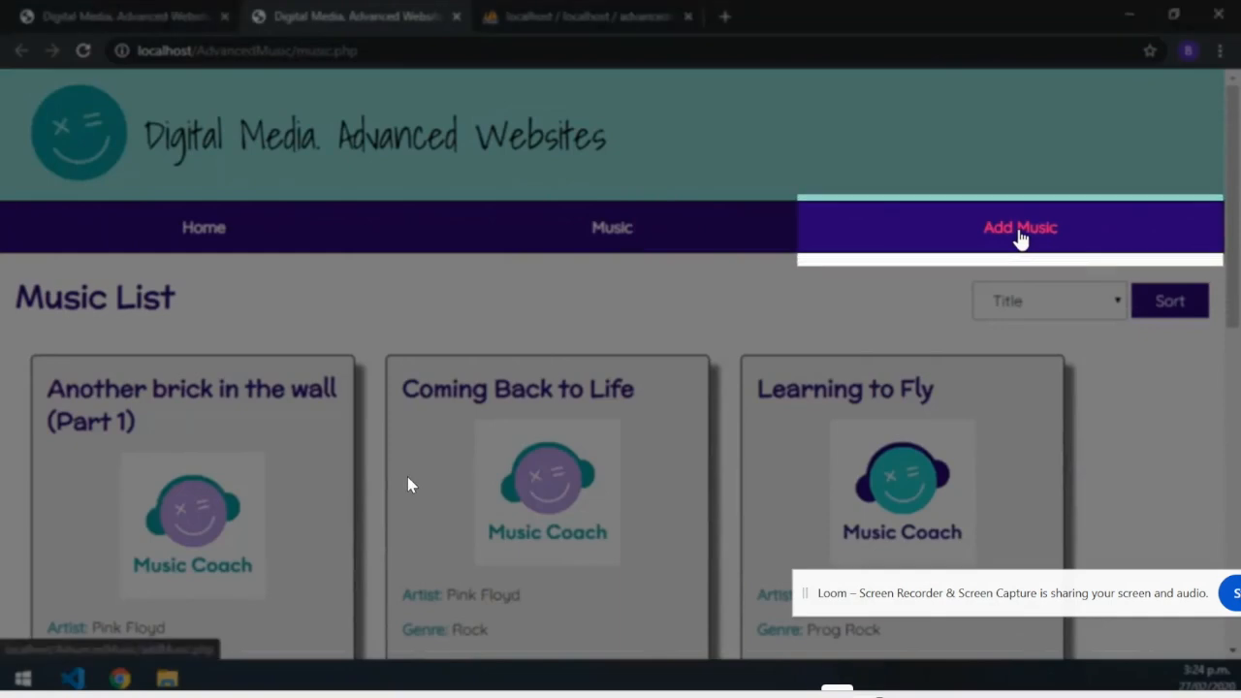
Start a new song in the Add Music form titled 'Learning to Fly'.
click(1018, 232)
click(695, 362)
text(Learning to Fly)
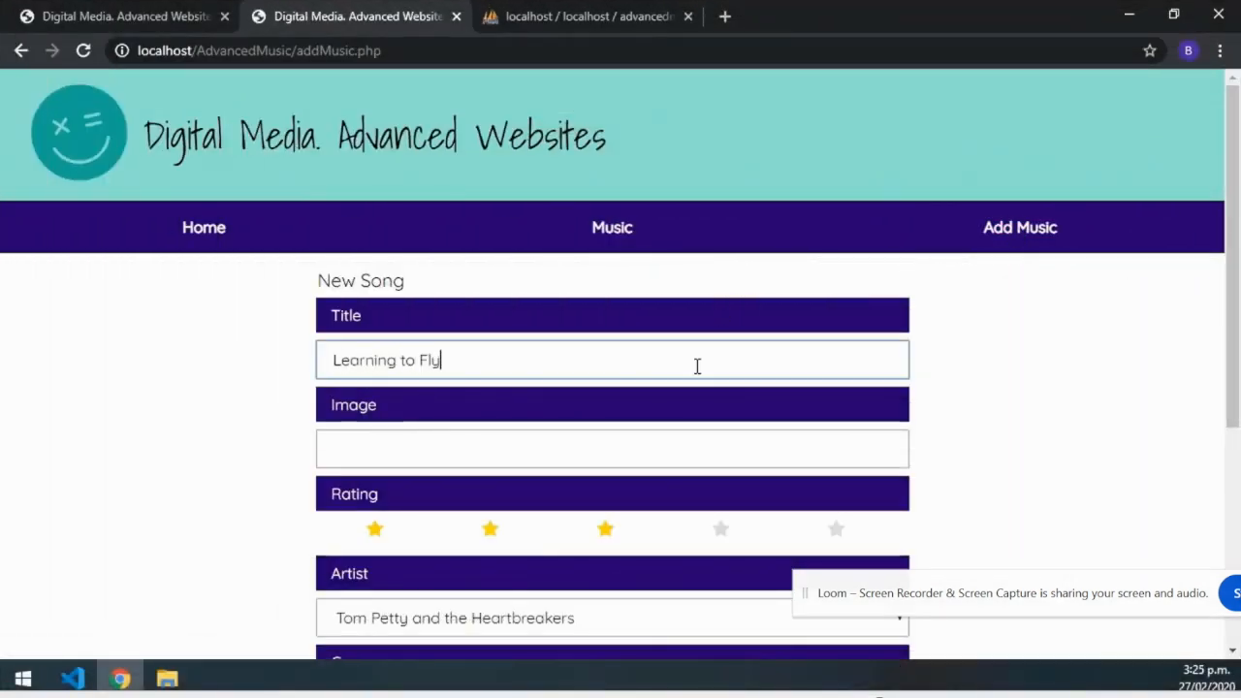
key(Tab)
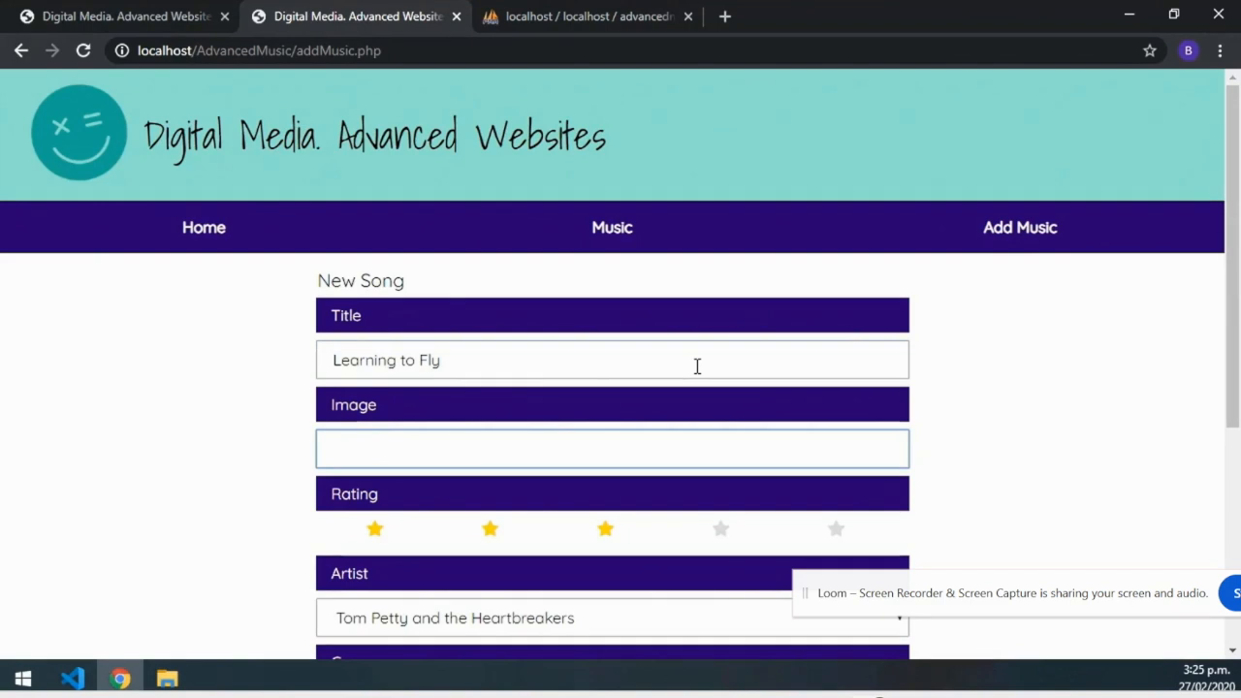
After checking the album covers folder, set the image to images/albumCovers/LC1.png.
text(images/albumCovers/)
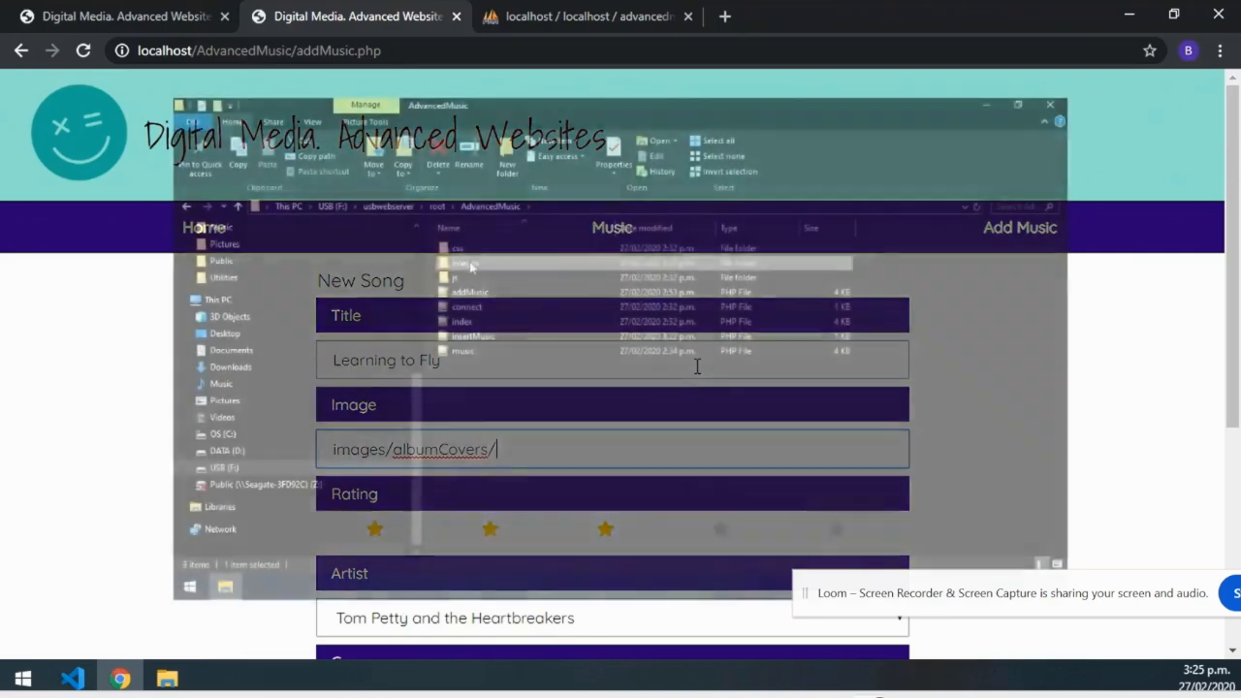
double_click(471, 267)
double_click(471, 267)
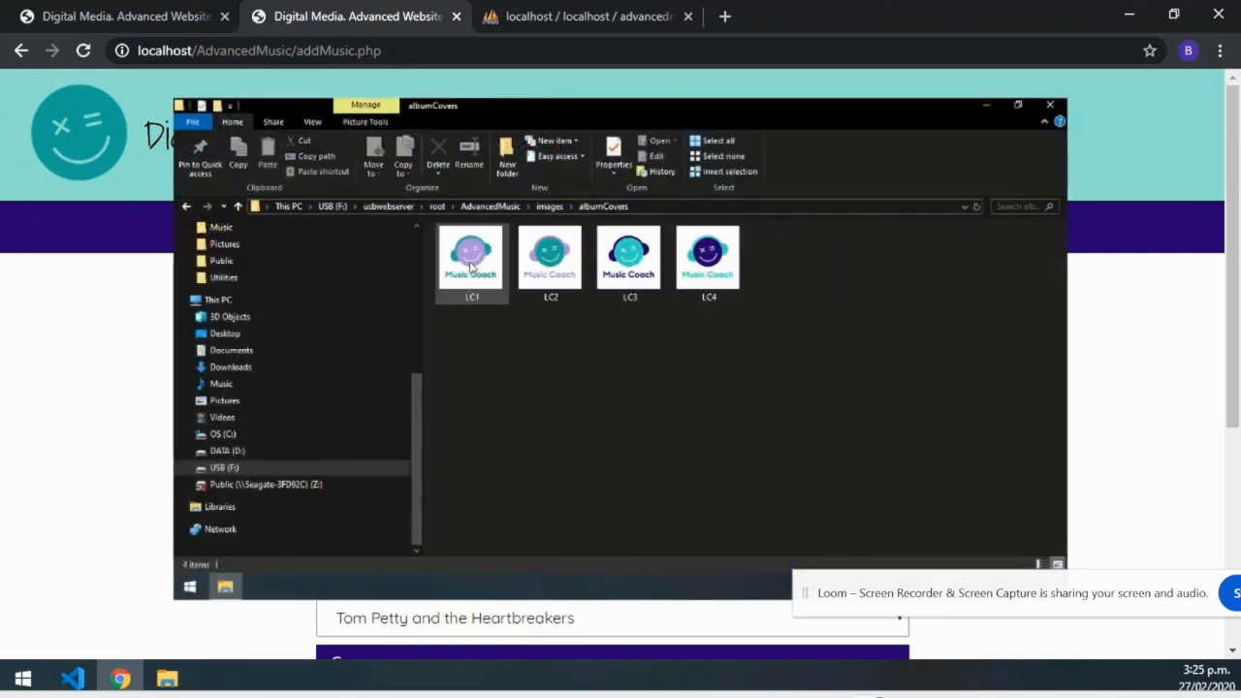
click(471, 267)
click(554, 272)
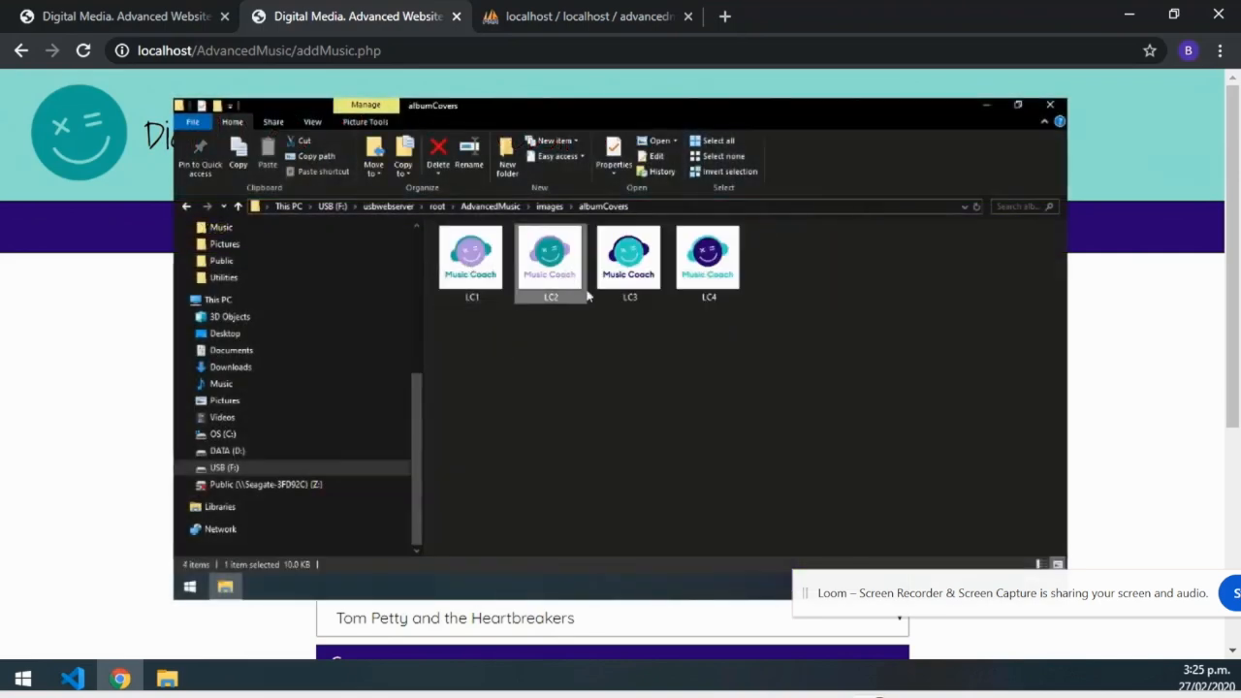
click(622, 276)
click(717, 280)
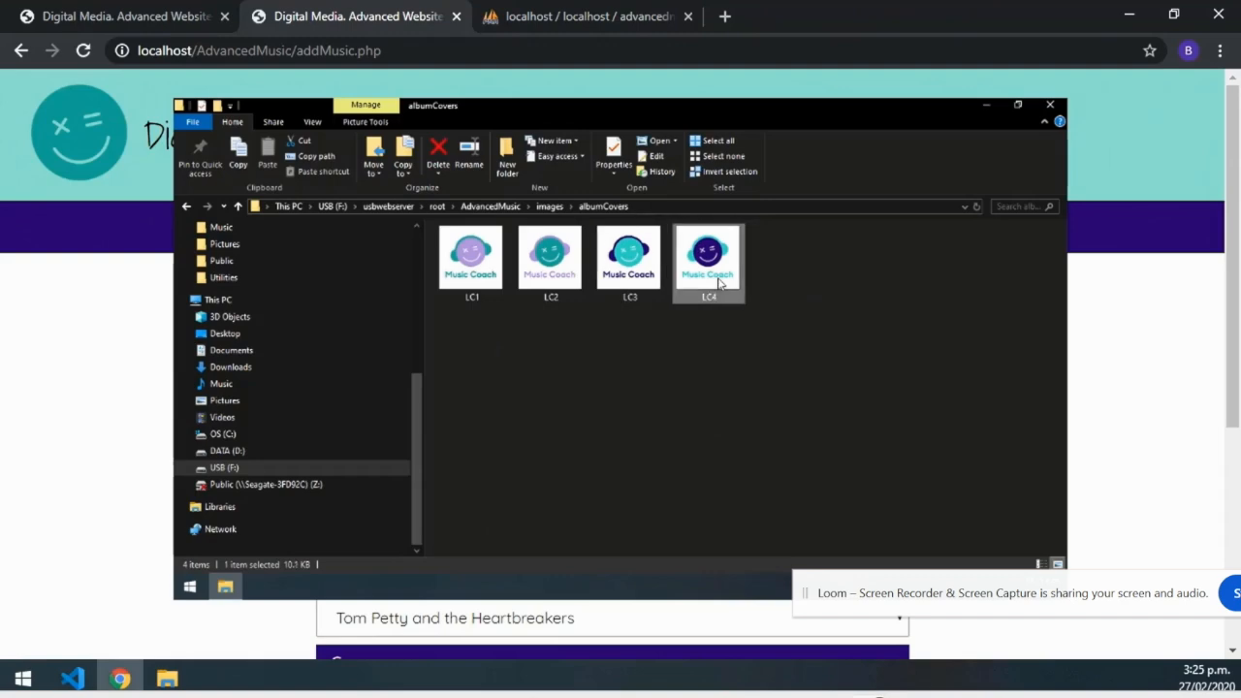
text(LC1.png)
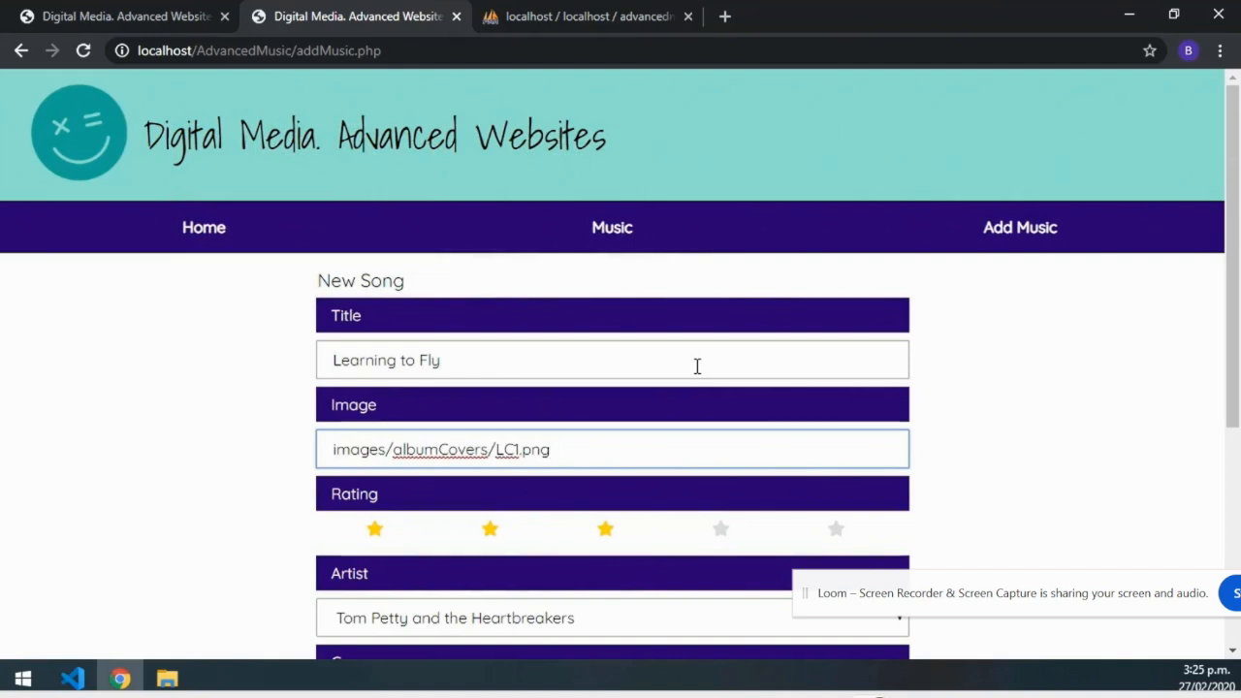
Give the song four stars, artist Foo Fighters, genre Alt Rock and price 1.00.
click(720, 531)
scroll(722, 533, down, 3)
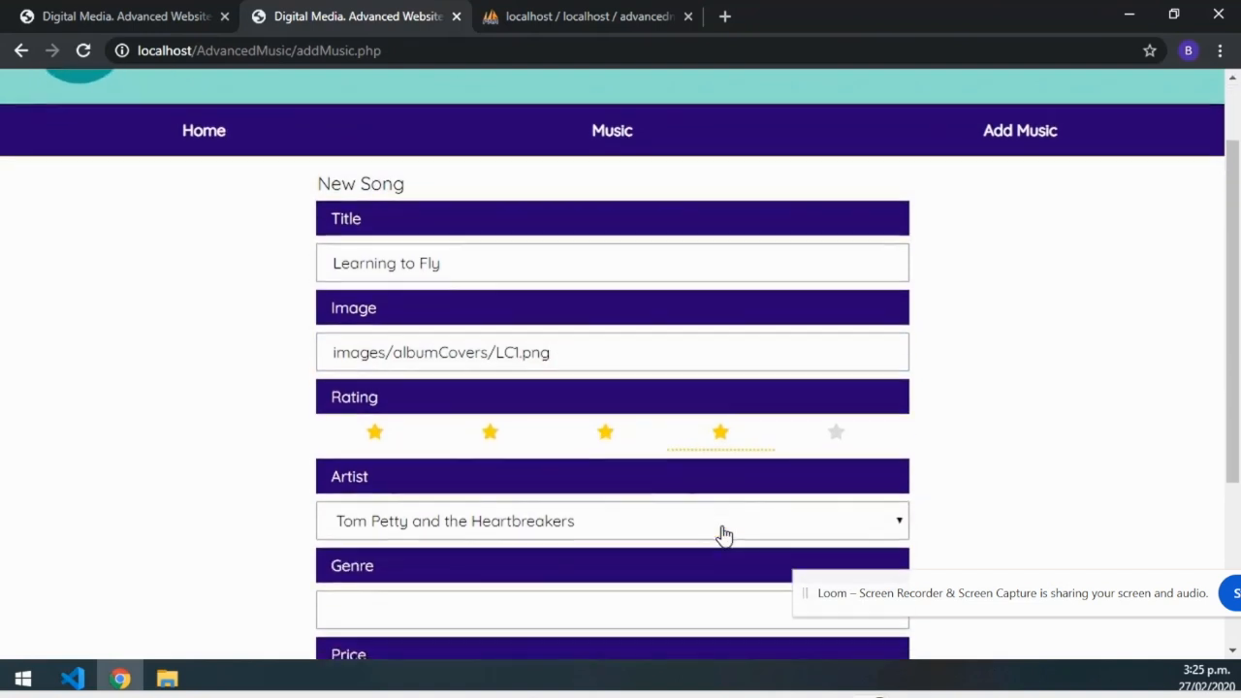
click(681, 332)
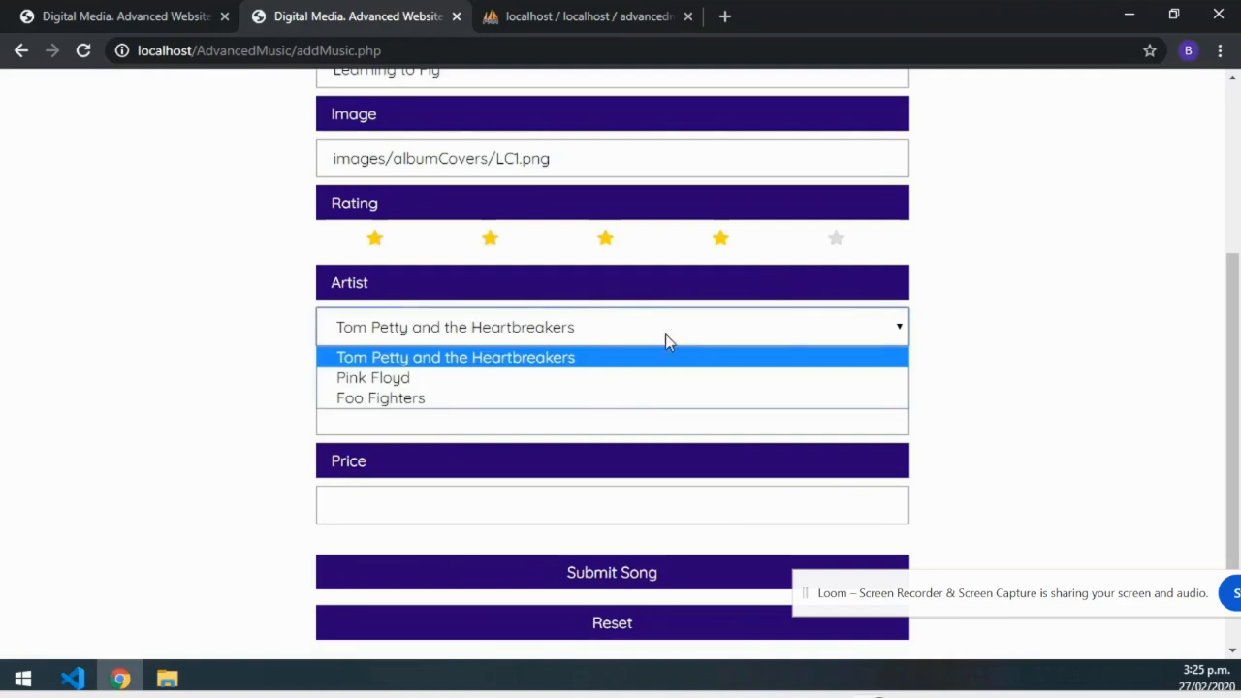
click(561, 400)
click(537, 414)
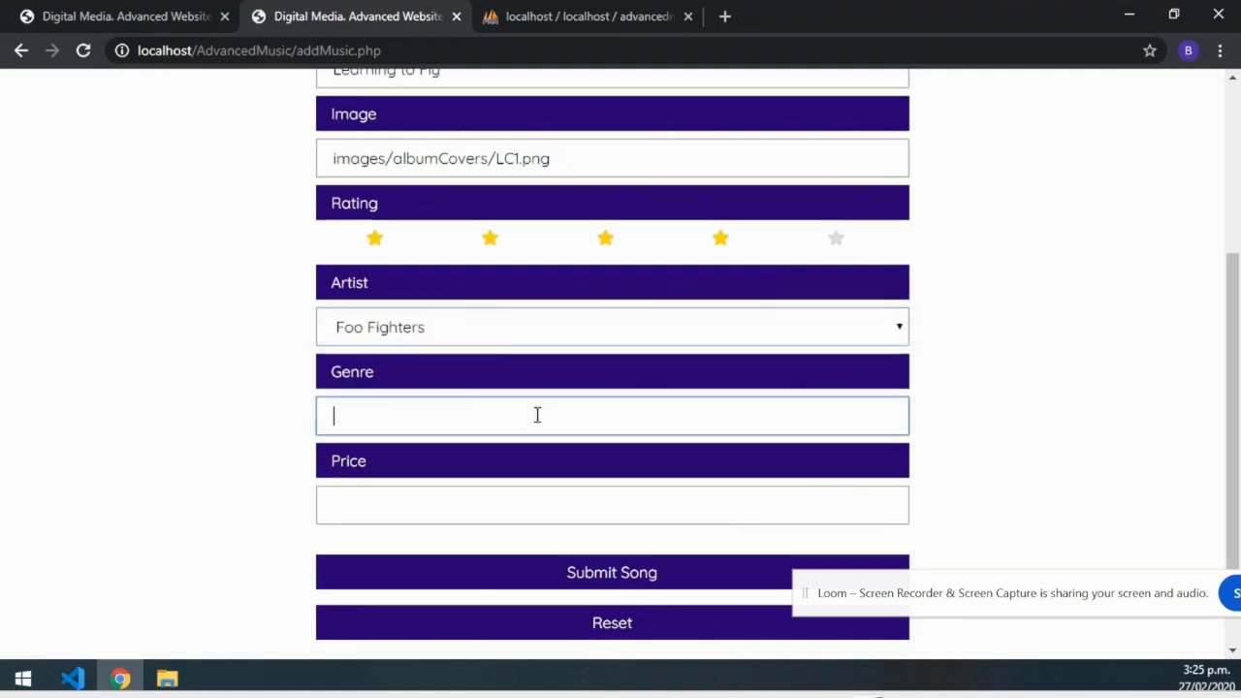
text(Alt Rock)
key(Tab)
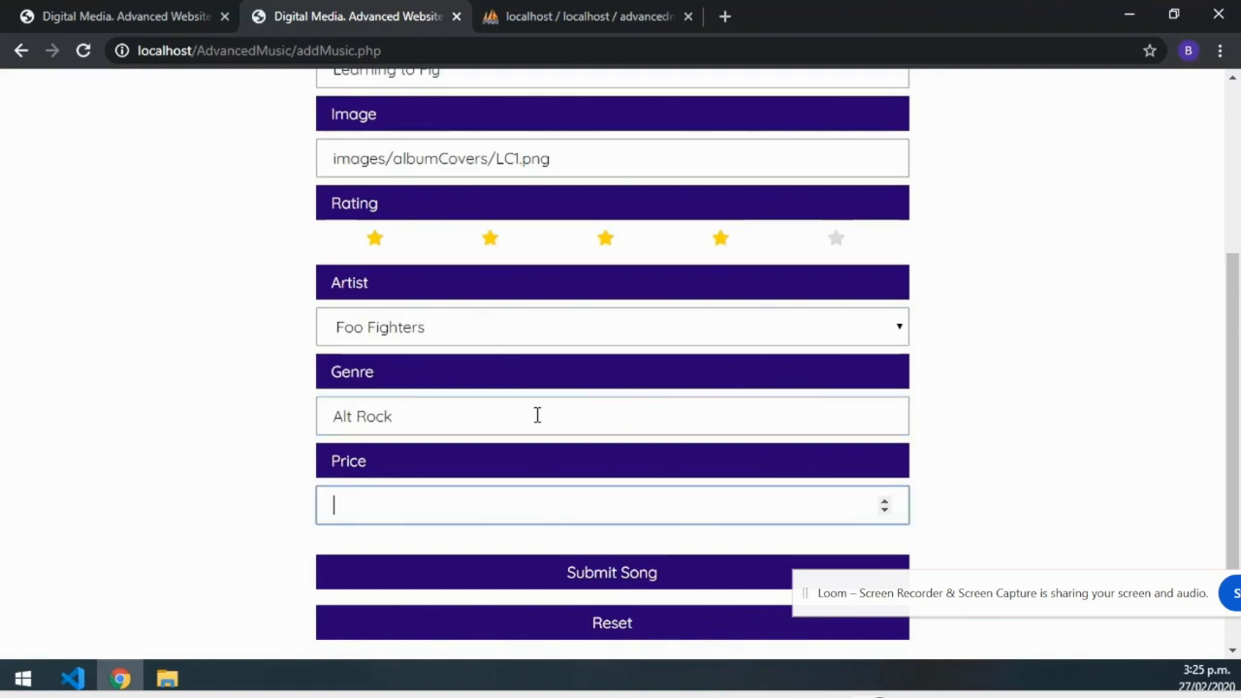
text(1.00)
Submit the song and check that it appears in the Music List.
click(618, 587)
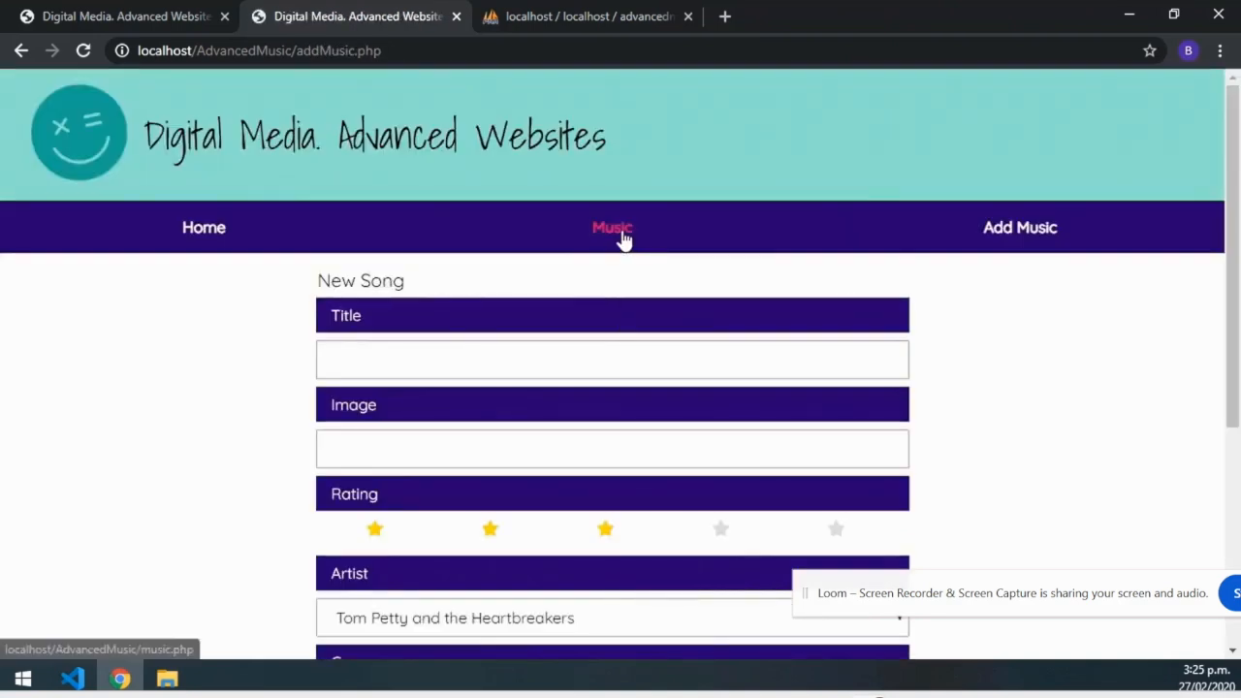
click(624, 240)
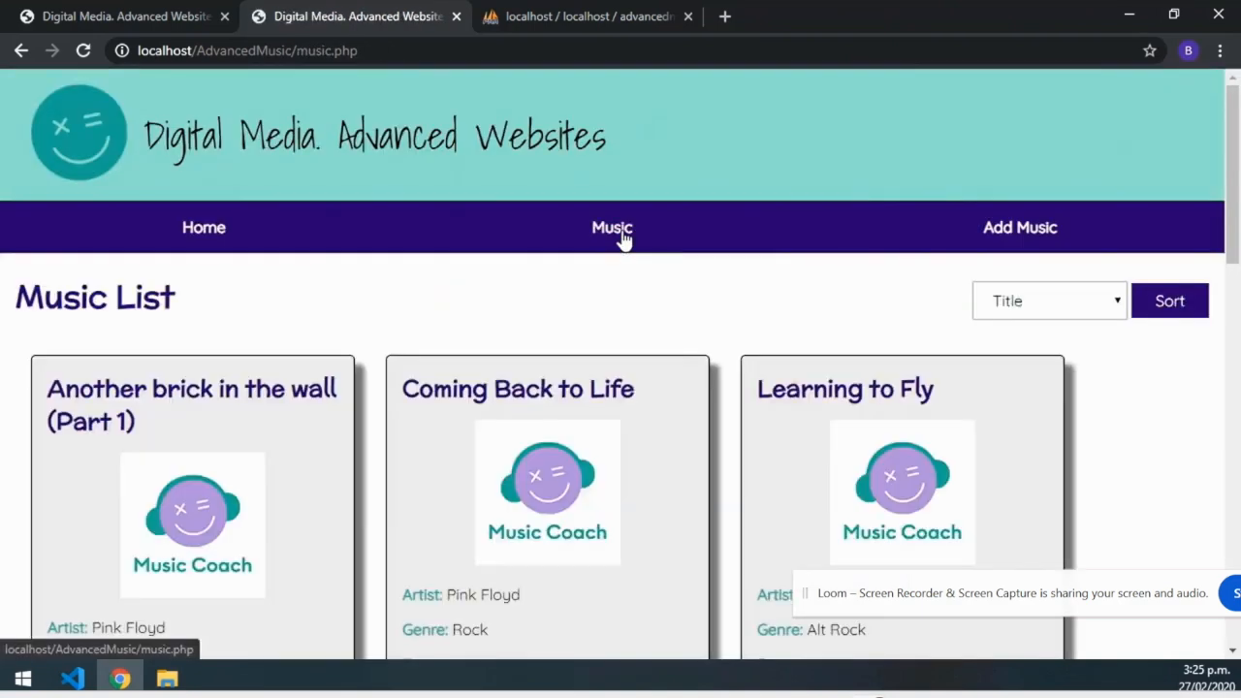
drag(1235, 148, 1237, 215)
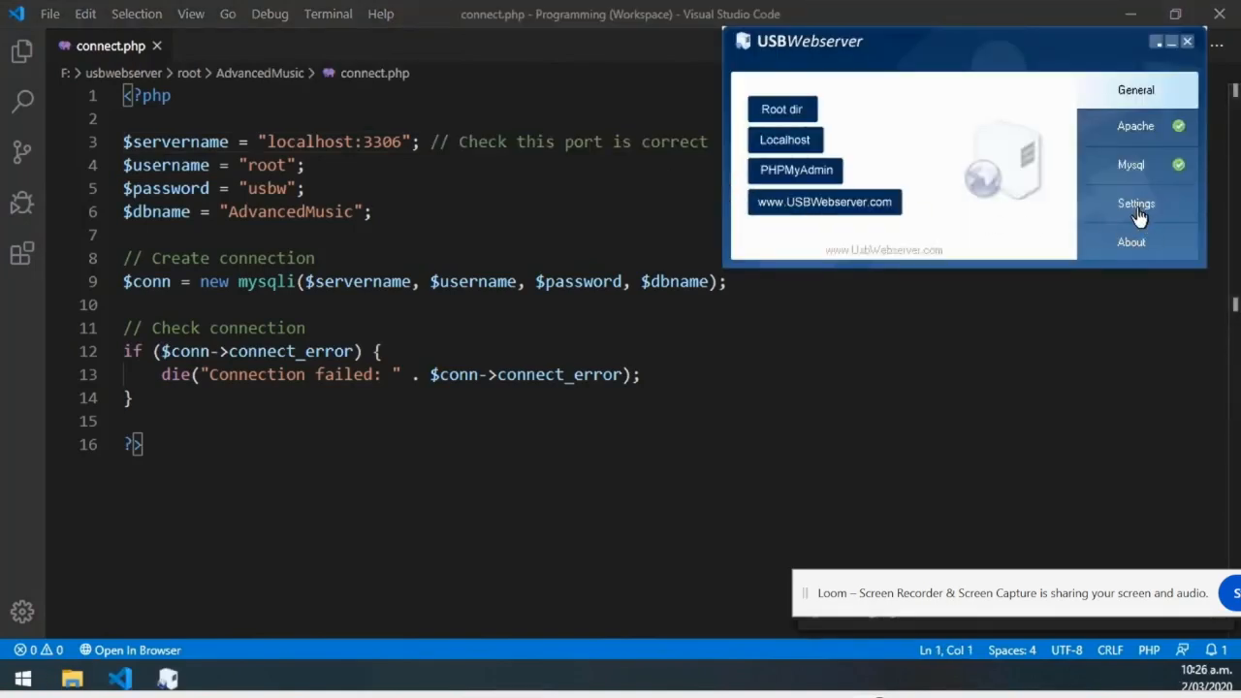
View USBWebserver's Settings showing Apache on port 80 and MySQL on port 3306.
click(1136, 205)
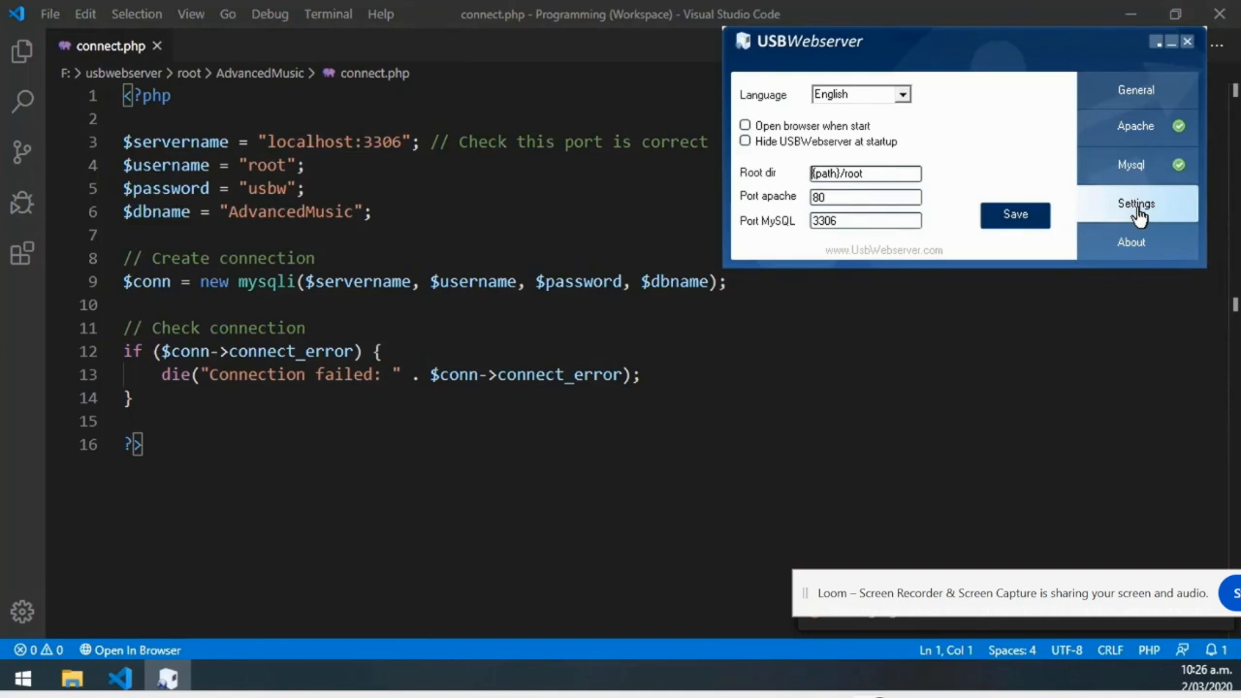